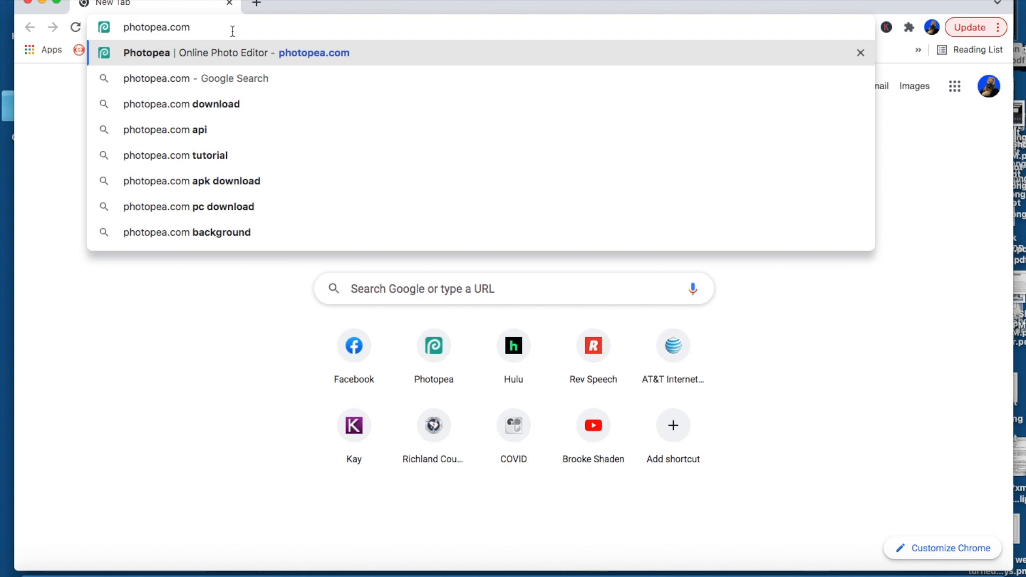
Load photopea.com and open the alien images GIF PDF from the GIFs folder
key(Return)
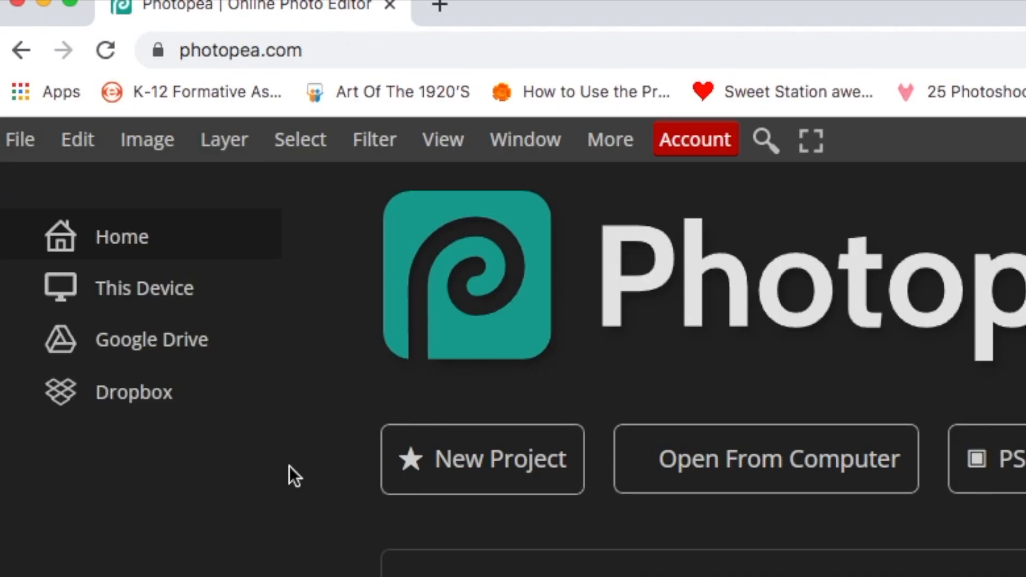
click(21, 141)
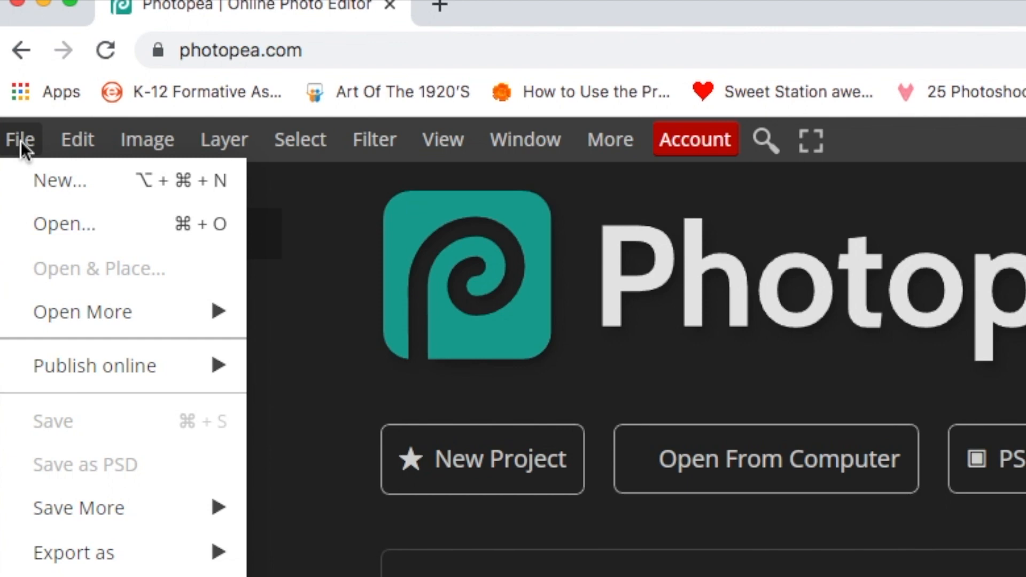
click(56, 221)
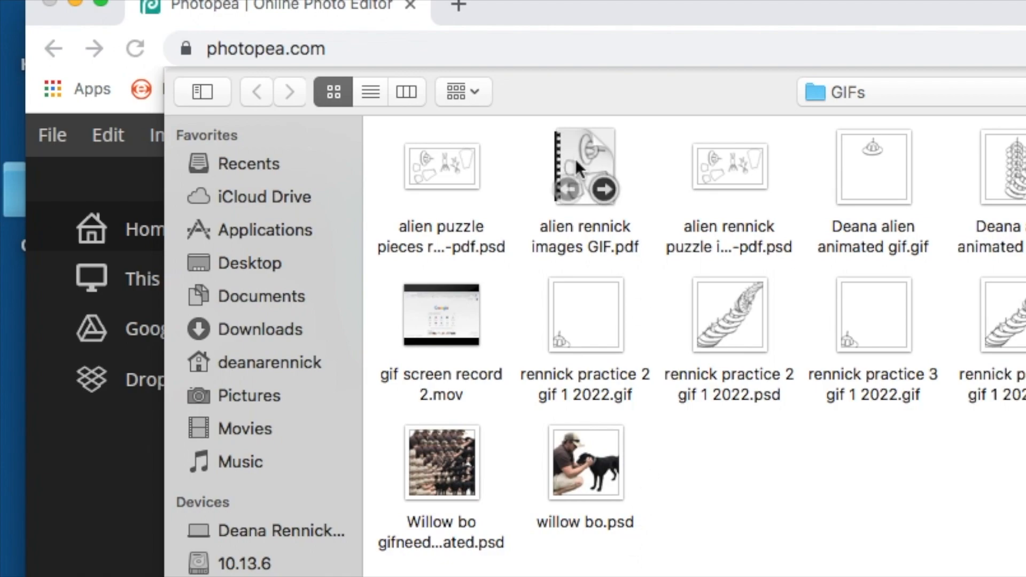
double_click(575, 159)
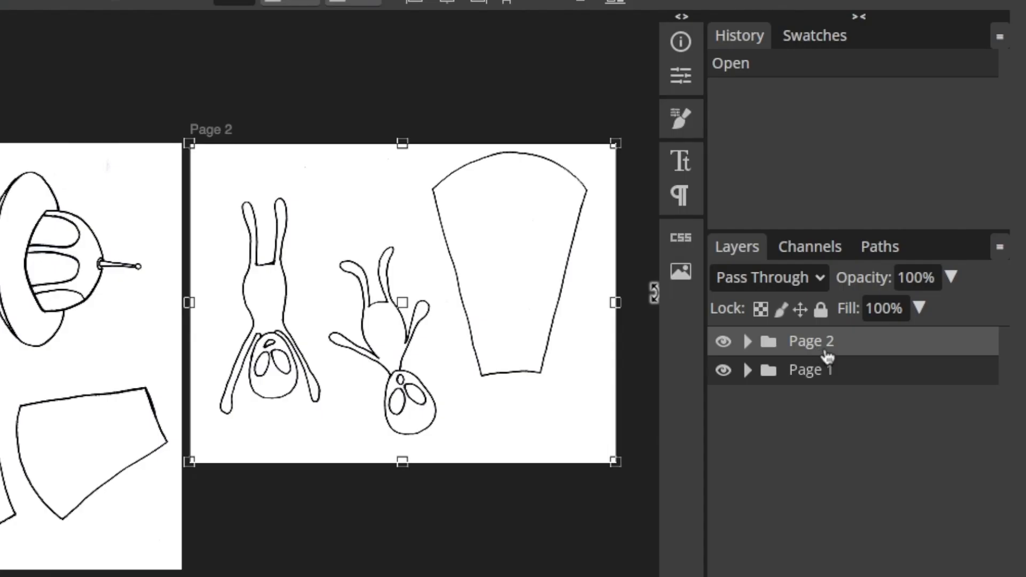
Convert the Page 1 folder to a smart object and rasterize it into a single layer
click(848, 372)
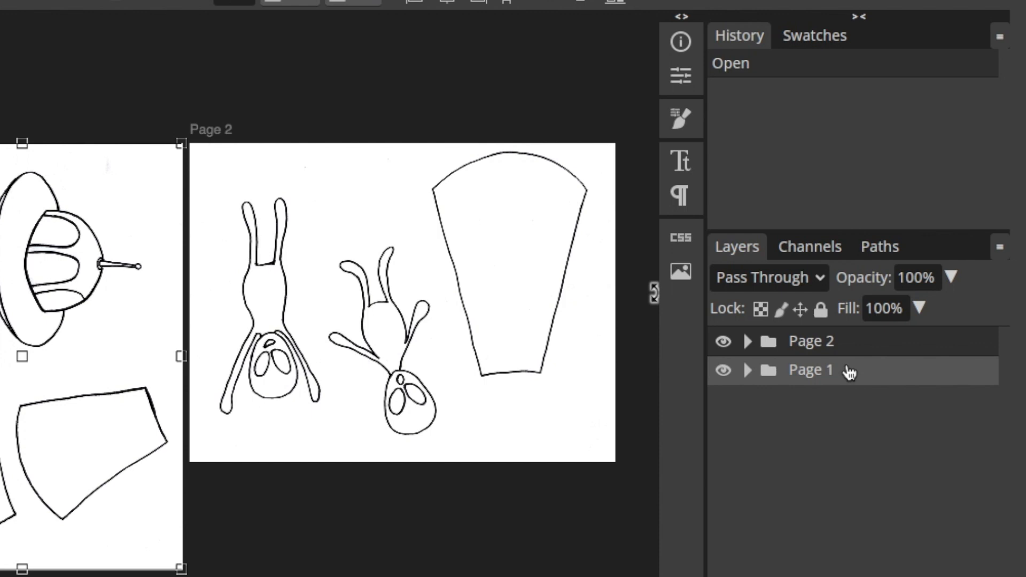
right_click(848, 372)
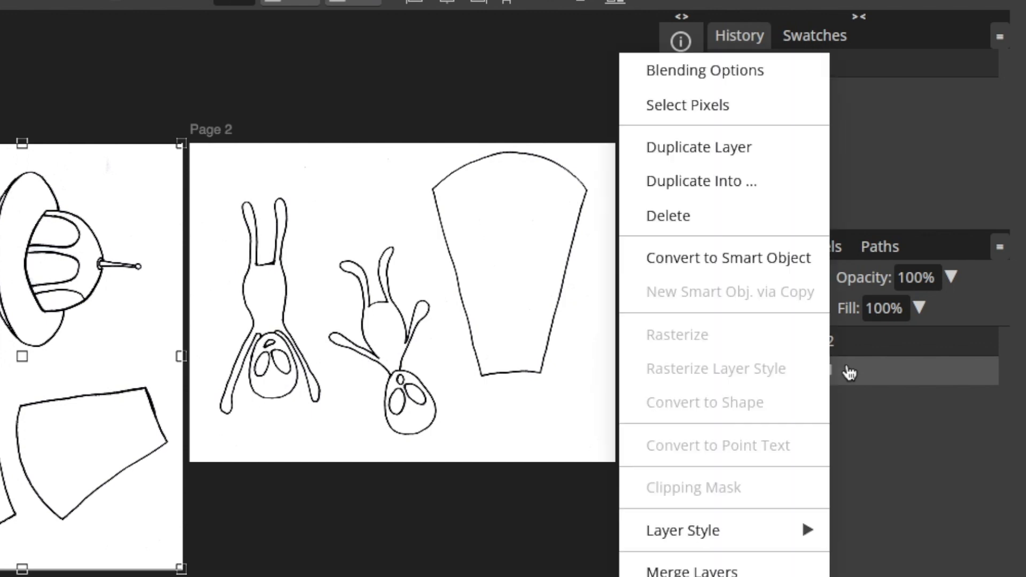
click(848, 373)
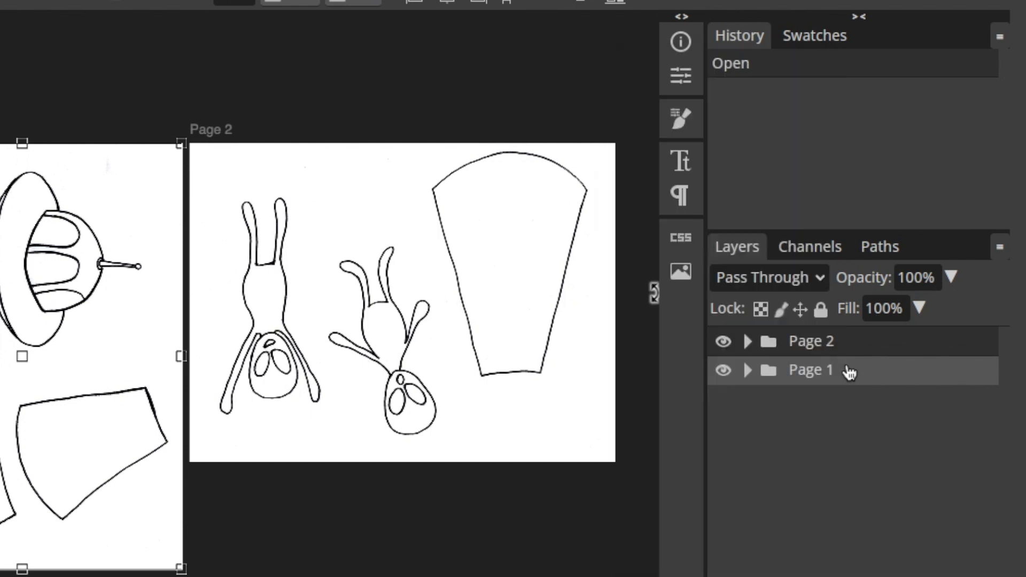
right_click(849, 372)
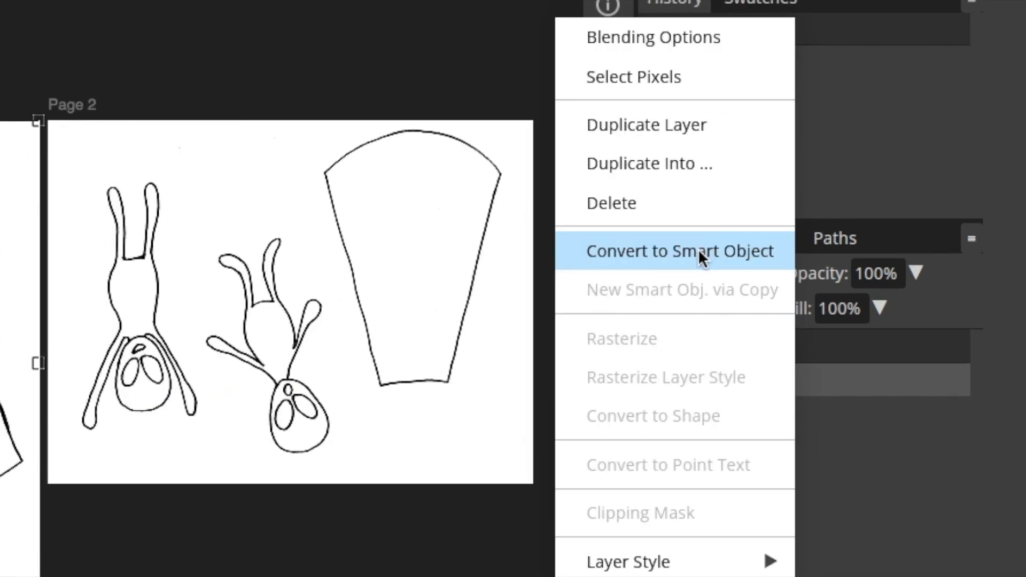
click(698, 251)
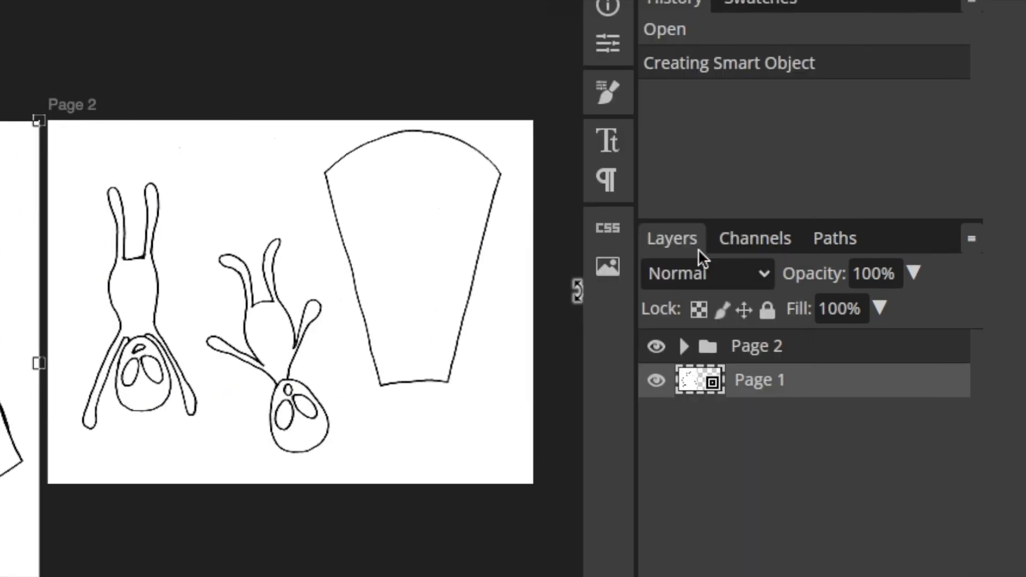
right_click(786, 386)
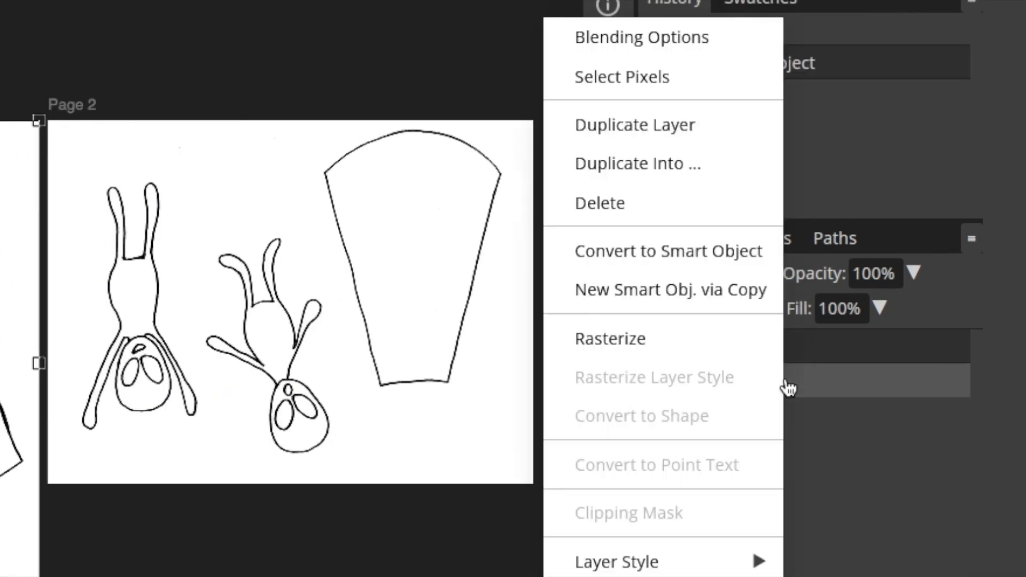
click(657, 341)
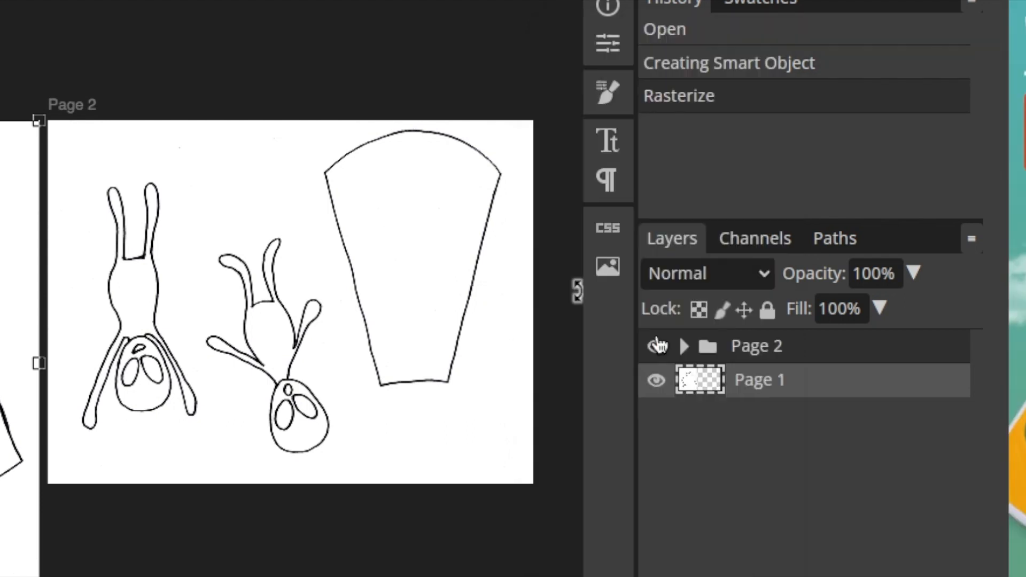
Convert the Page 2 folder to a smart object and rasterize it as well
click(770, 347)
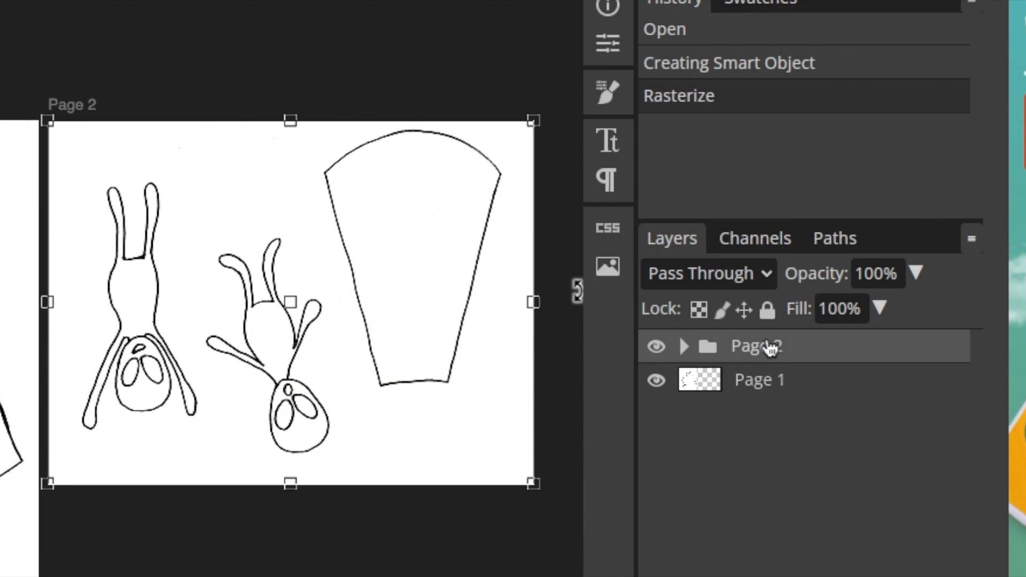
right_click(770, 348)
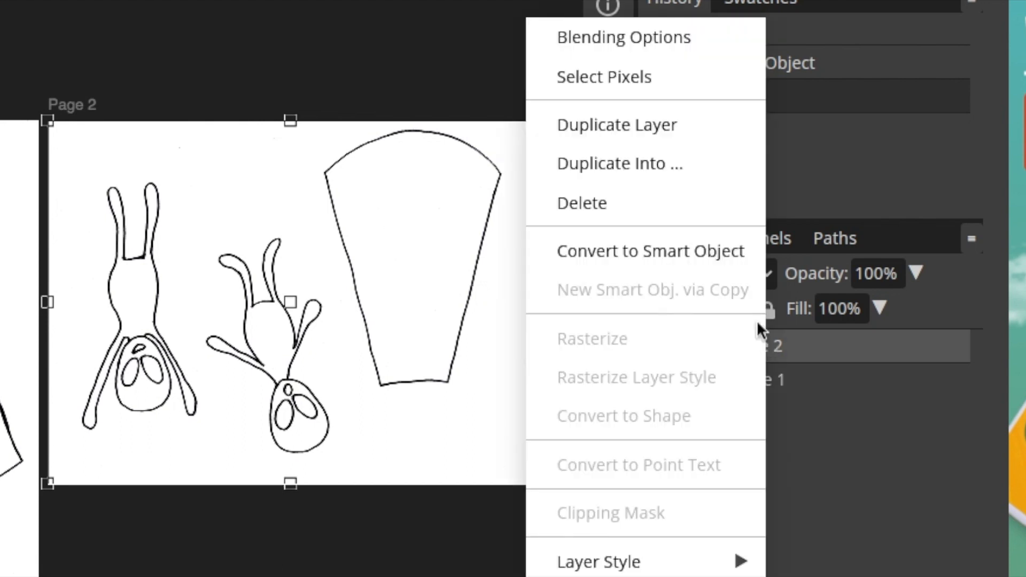
click(657, 252)
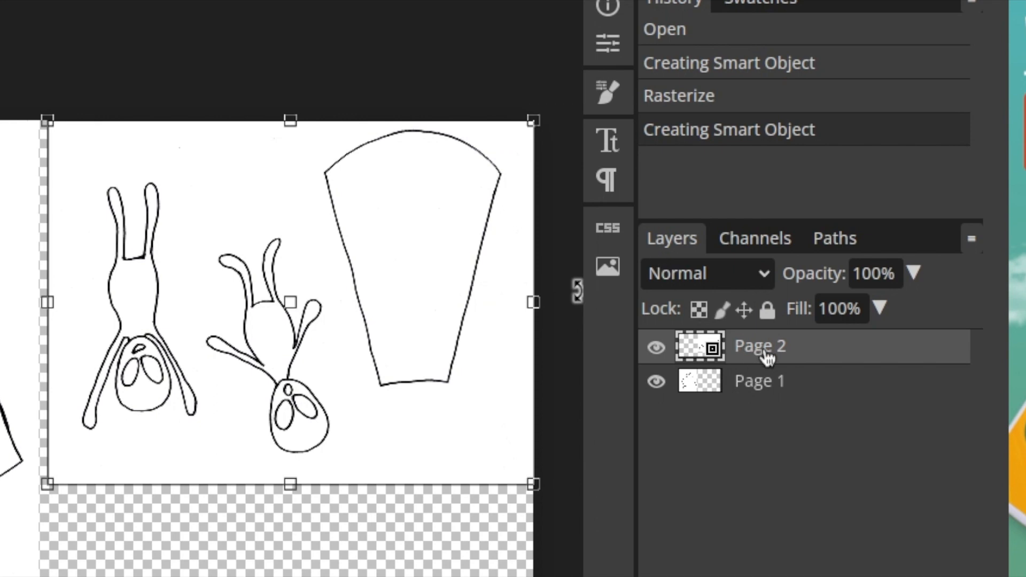
right_click(767, 357)
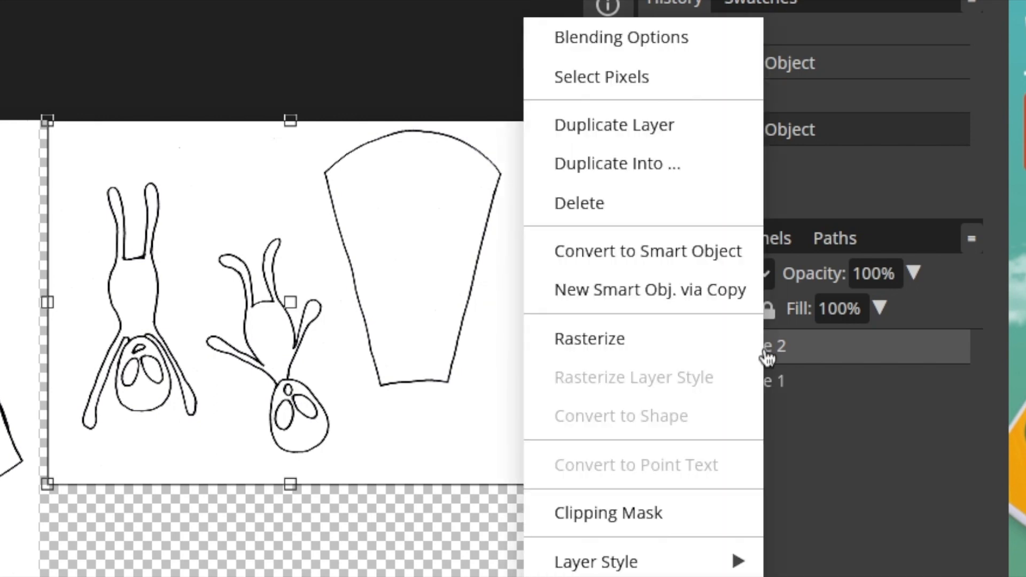
click(653, 340)
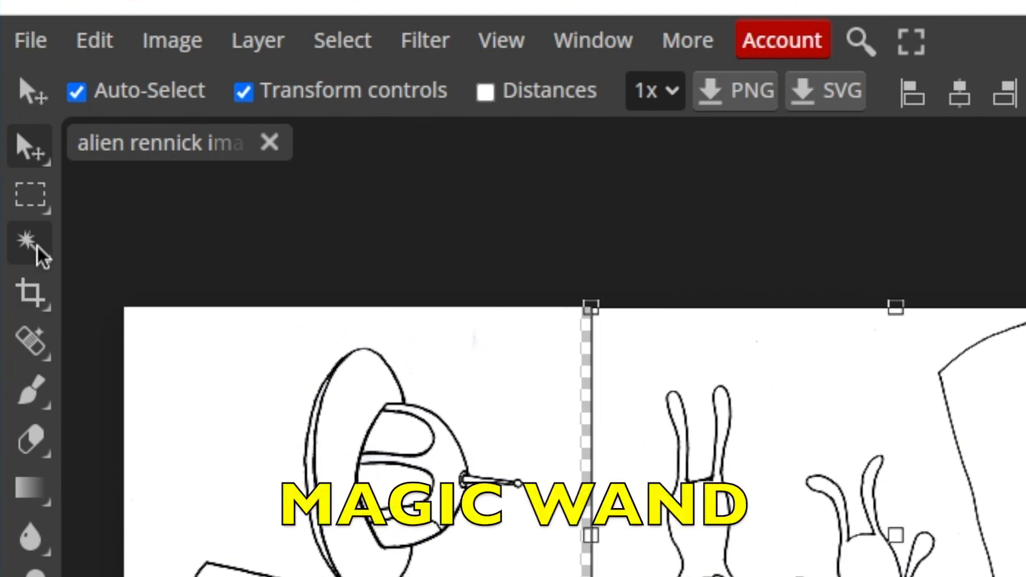
Select the white background around the spaceship drawings on the Page 1 layer with the Magic Wand and delete it
click(28, 241)
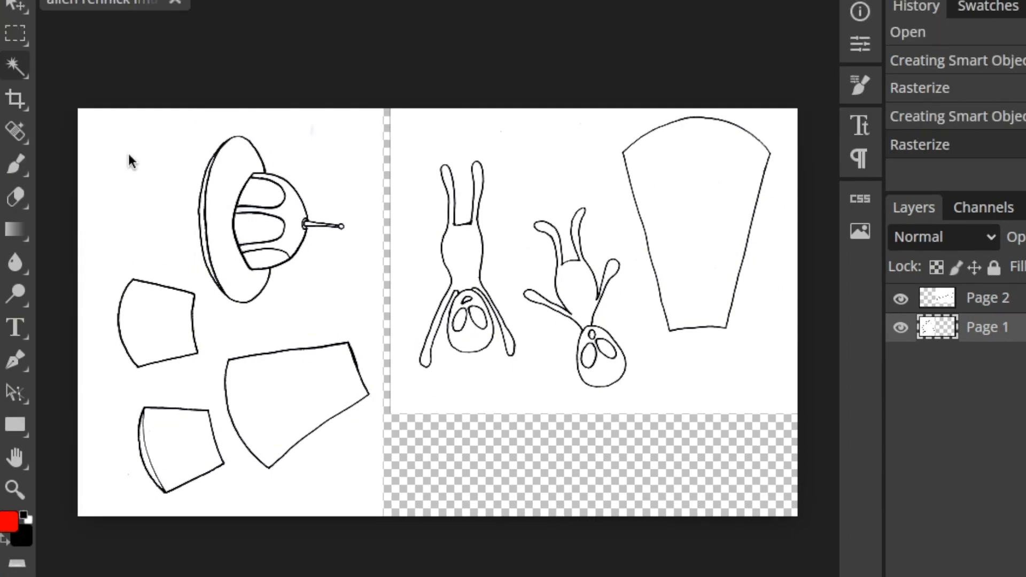
click(130, 160)
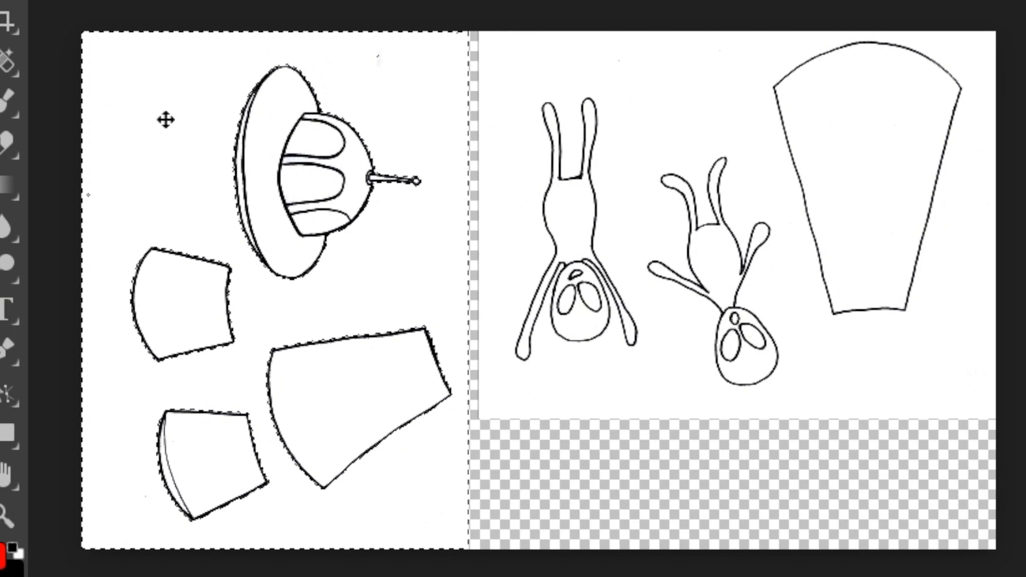
key(Delete)
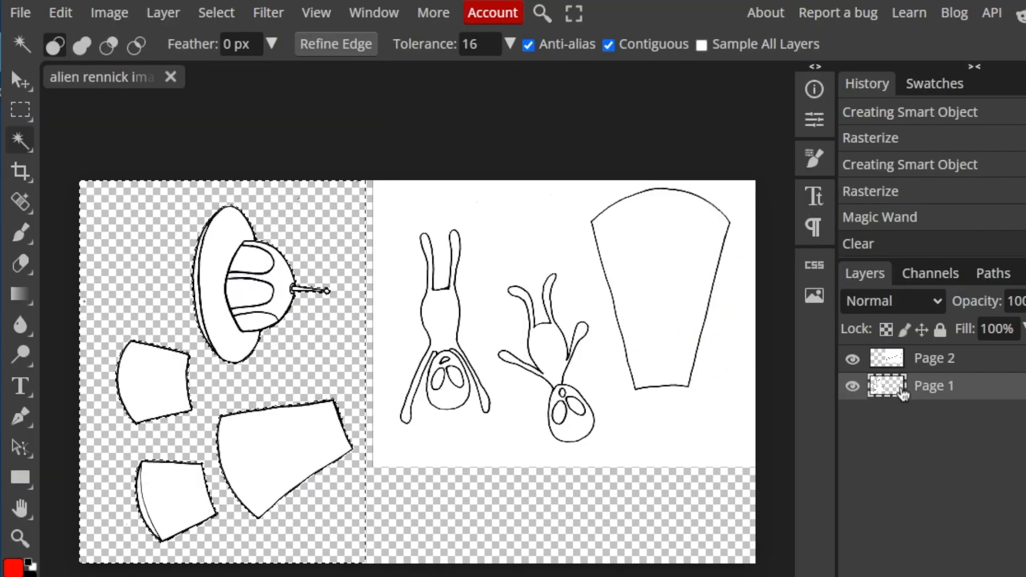
Clear the white background around the aliens and the large beam shape on the Page 2 layer using the Magic Wand
click(979, 368)
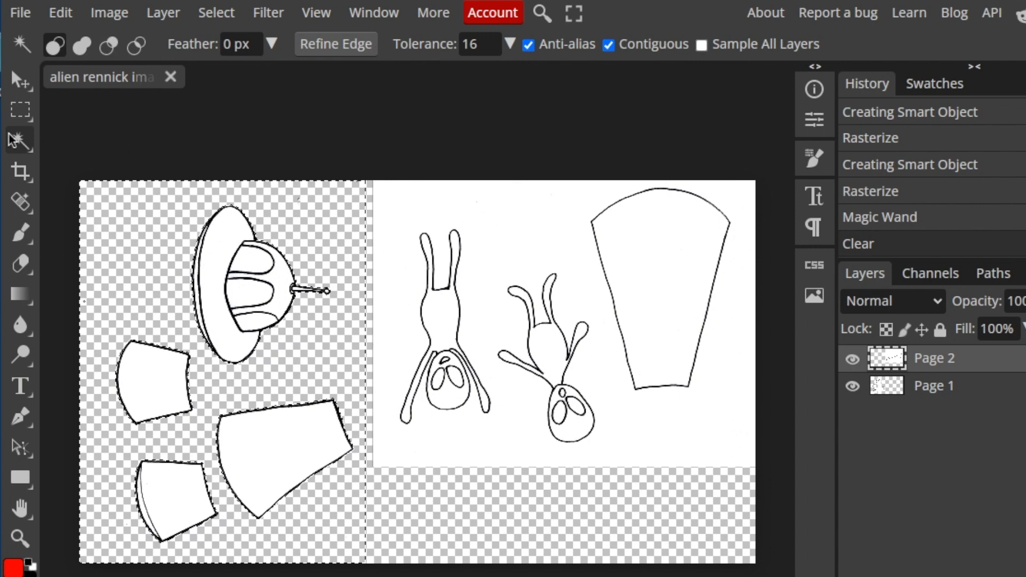
click(544, 205)
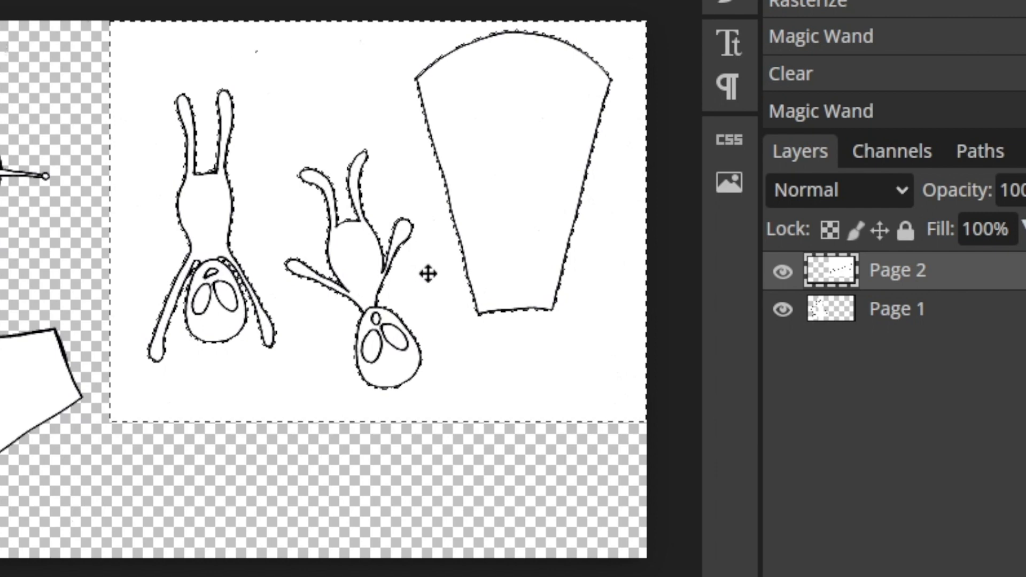
key(Delete)
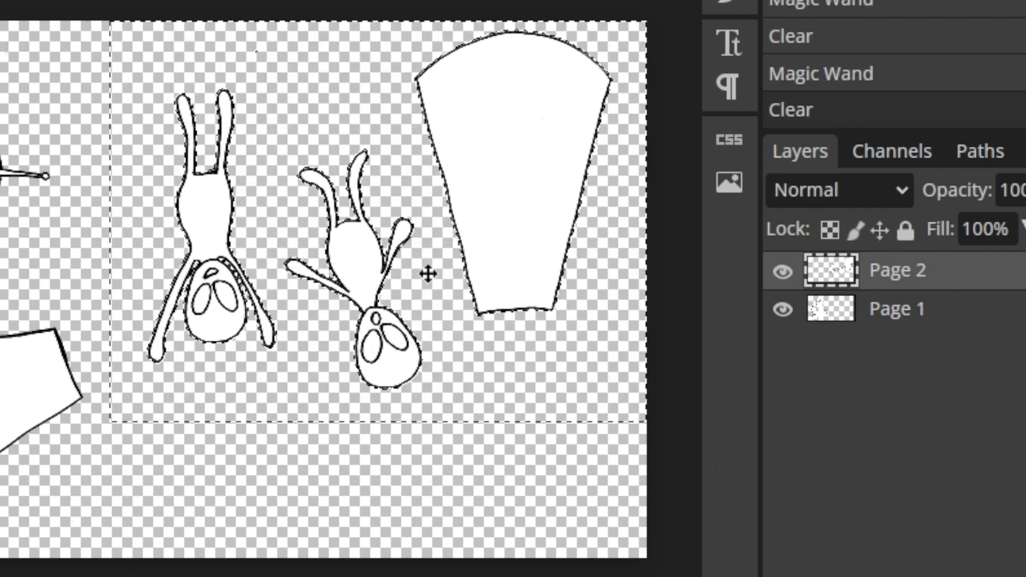
click(386, 474)
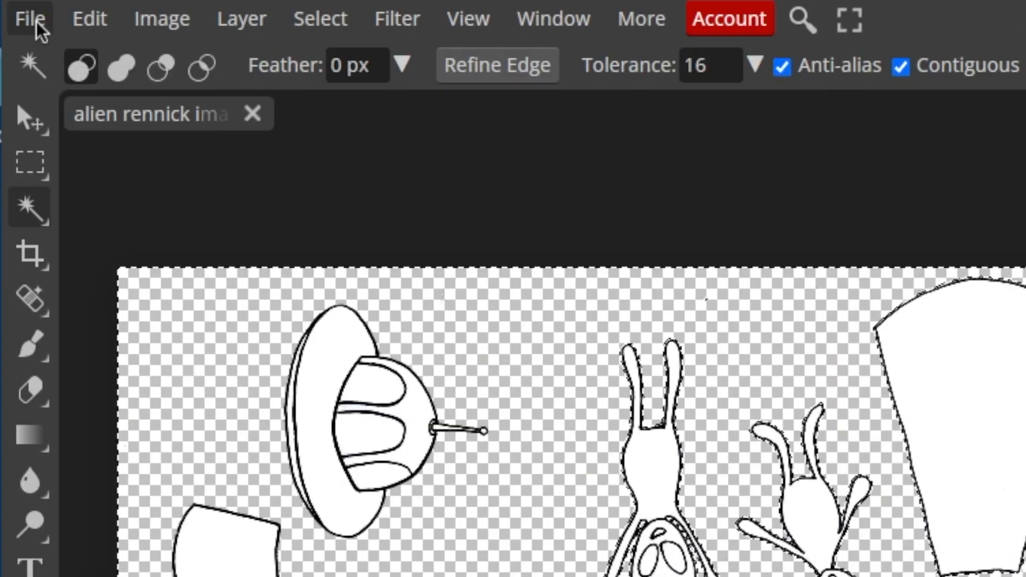
Save the document as a PSD in the GIFs folder, inserting "puzzle pieces" after "alien" in the file name
click(26, 20)
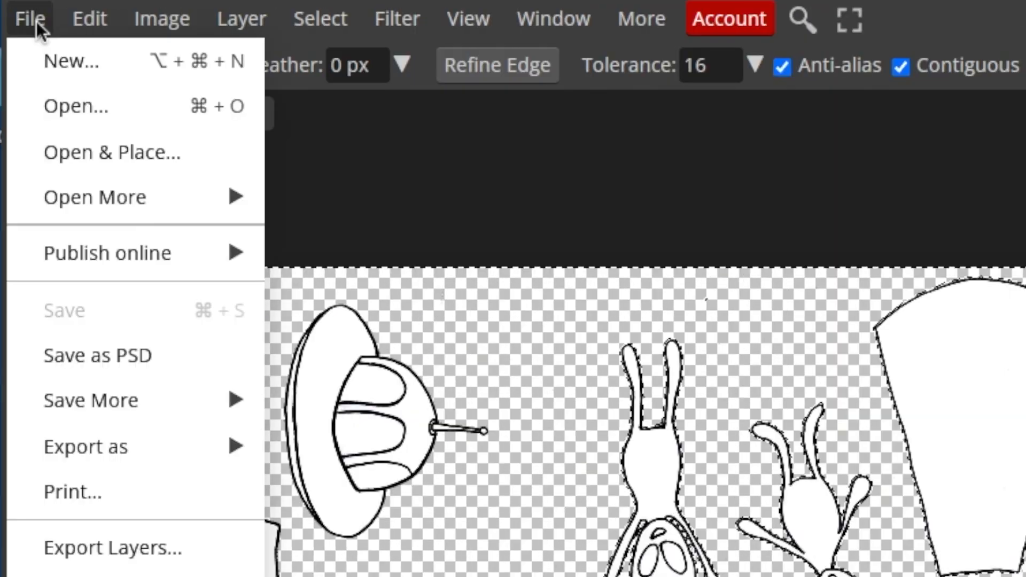
click(72, 354)
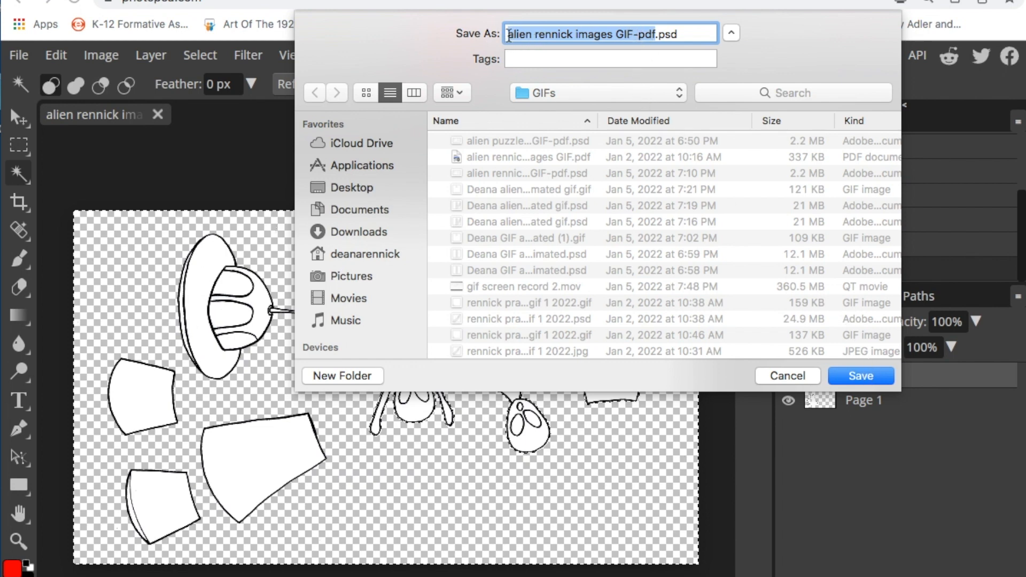
click(508, 36)
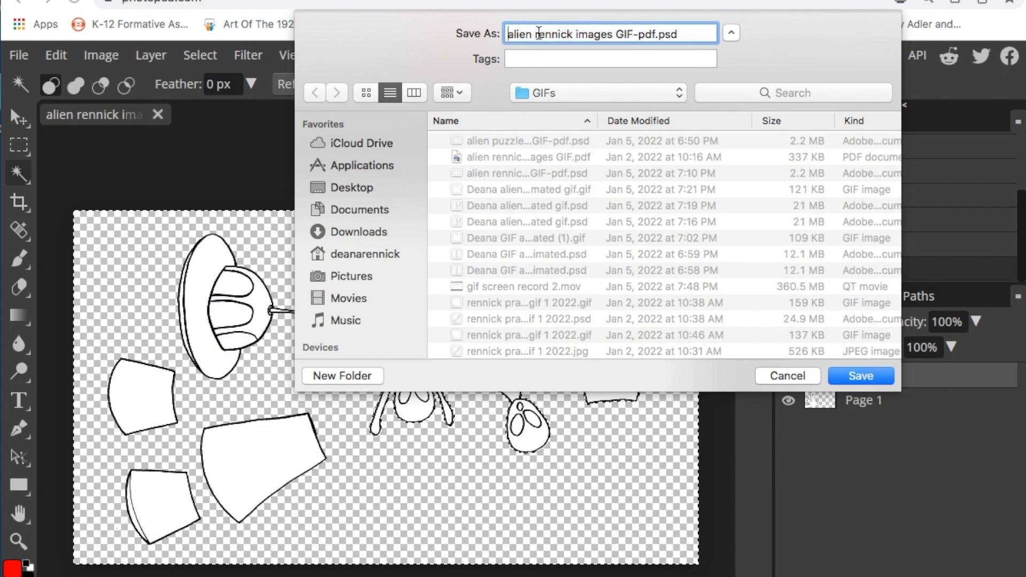
click(534, 35)
text(puzzle piec)
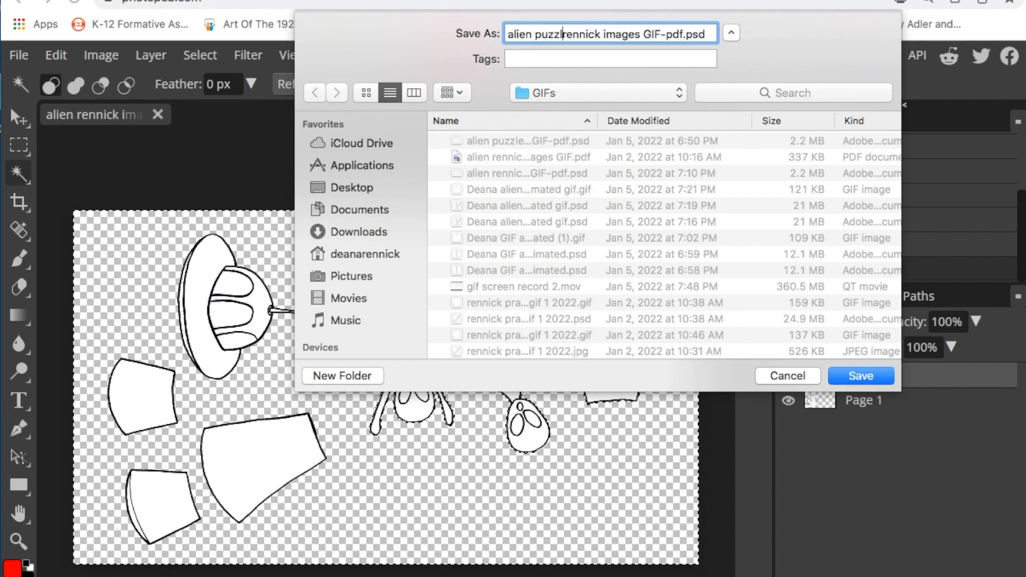
text(es)
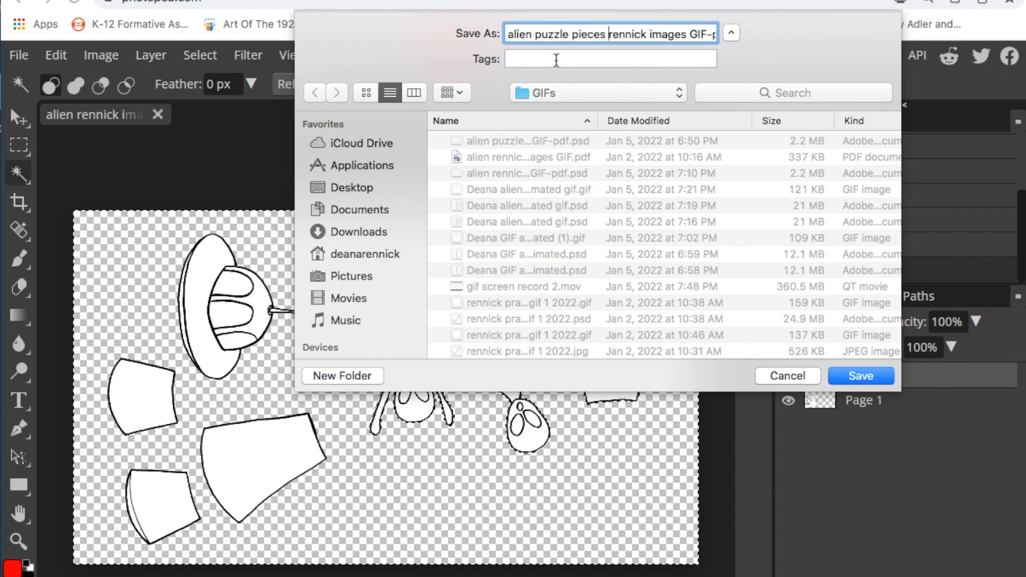
click(865, 376)
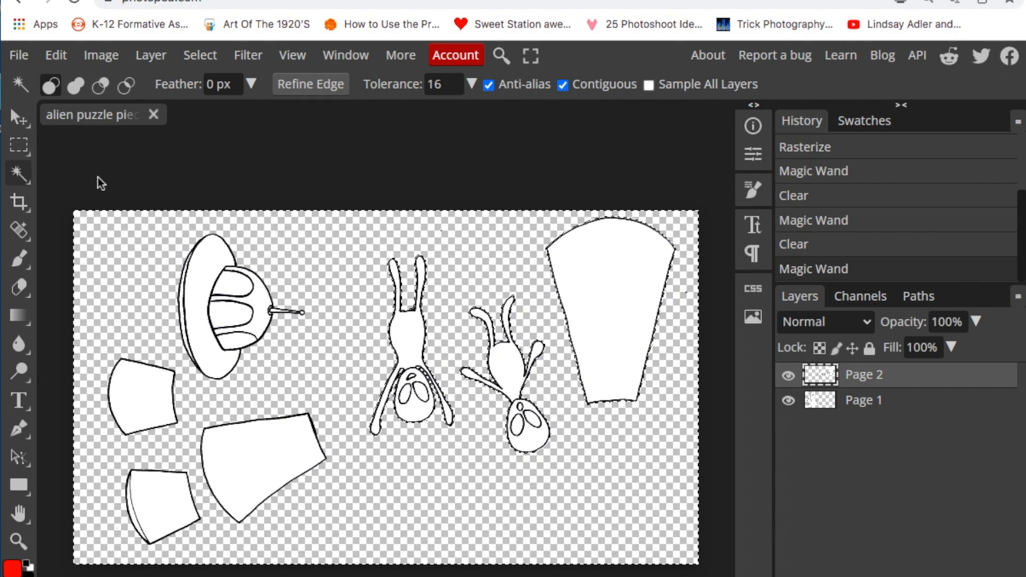
Start a new project from the 1080 x 1080 px Instagram preset, naming it with the owner's first name plus "alien practice"
click(19, 58)
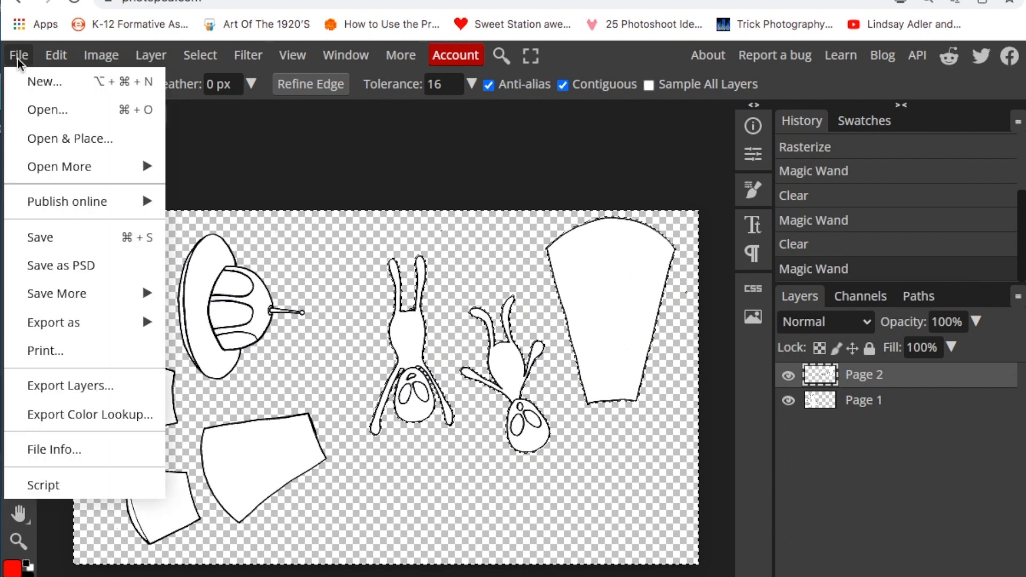
click(43, 82)
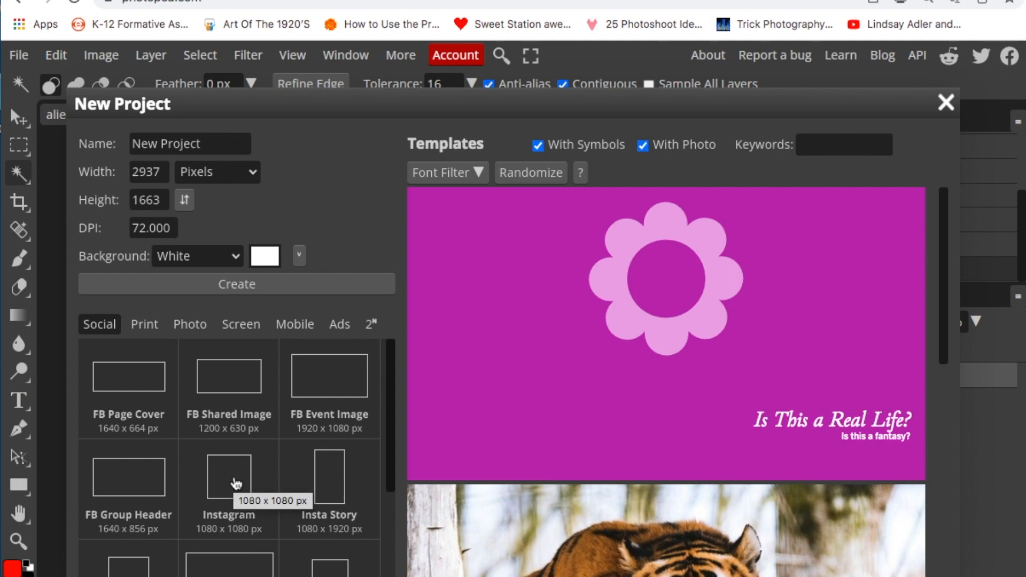
click(239, 475)
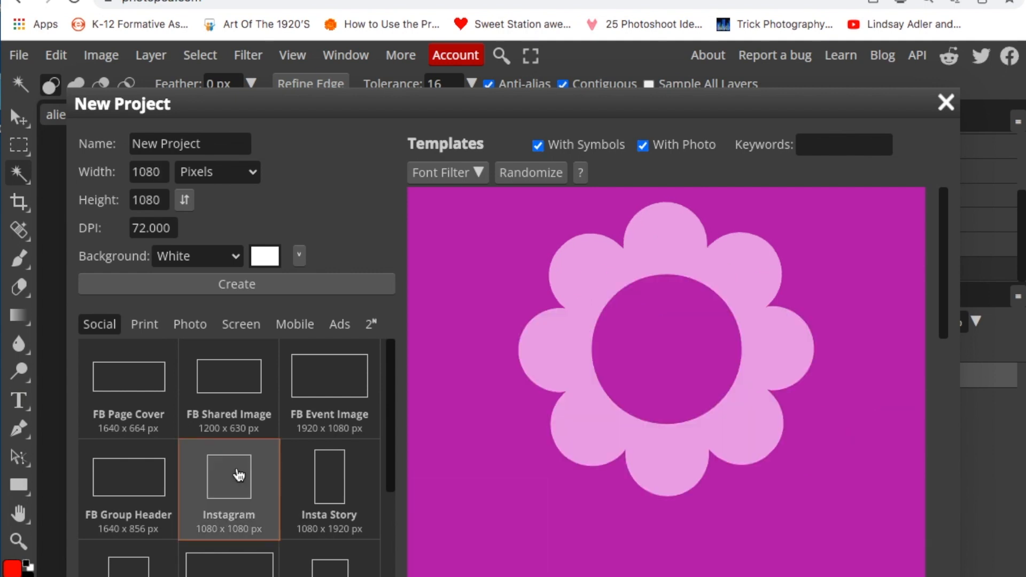
click(202, 144)
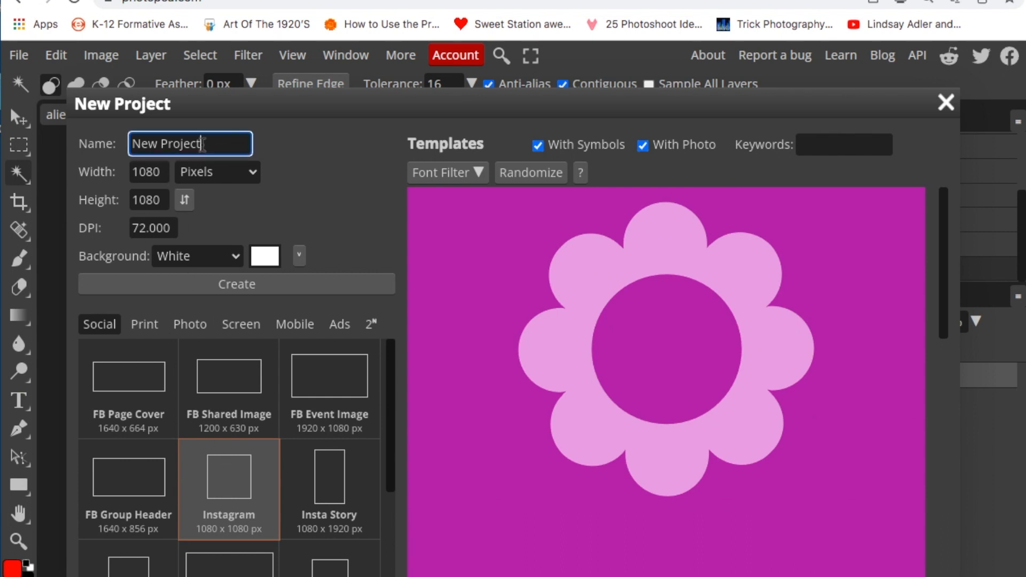
drag(202, 145, 87, 151)
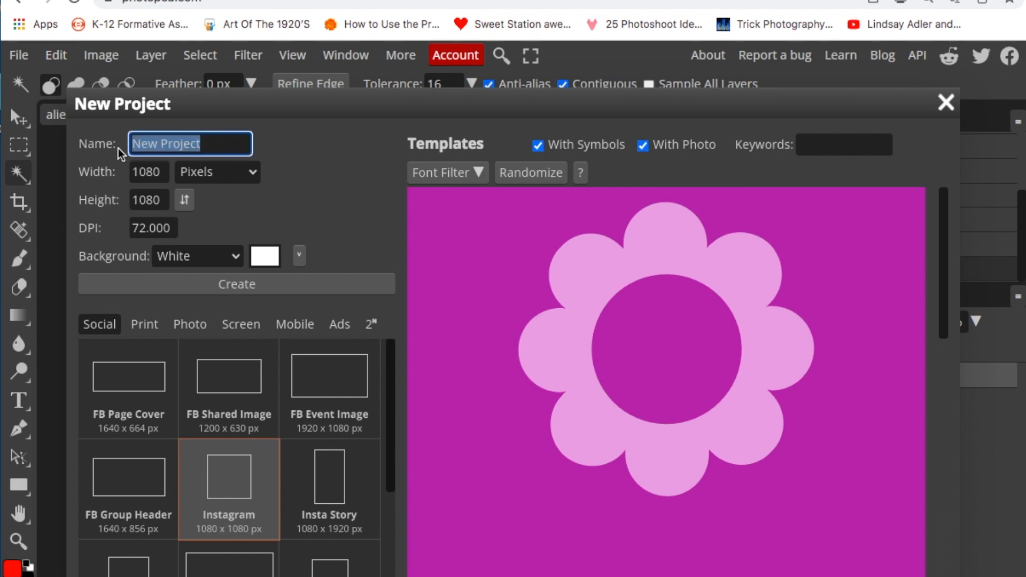
text(Deanas )
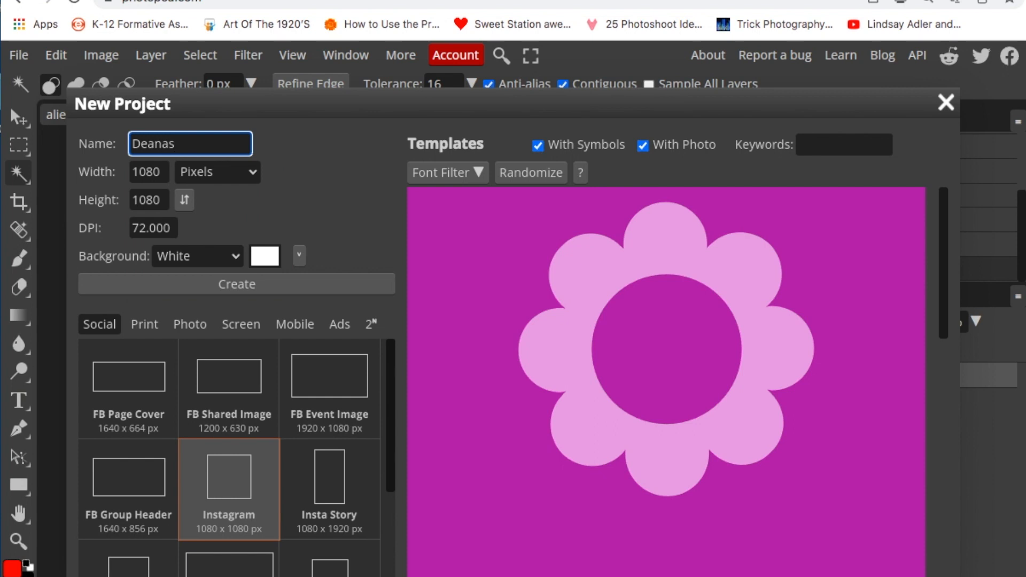
text(alien practice)
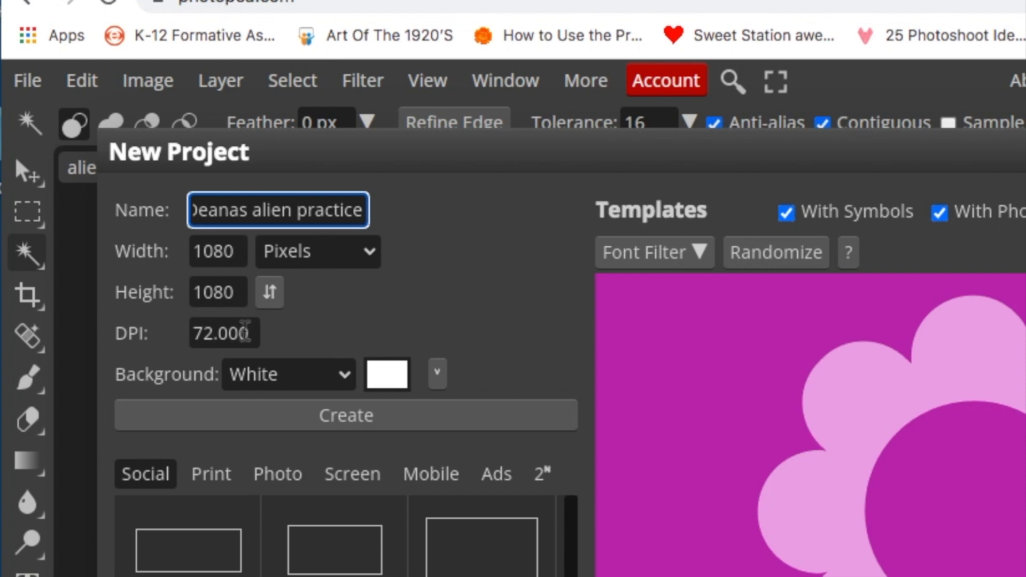
Set the new project's resolution to 300 DPI and create it
click(251, 331)
drag(250, 332, 189, 334)
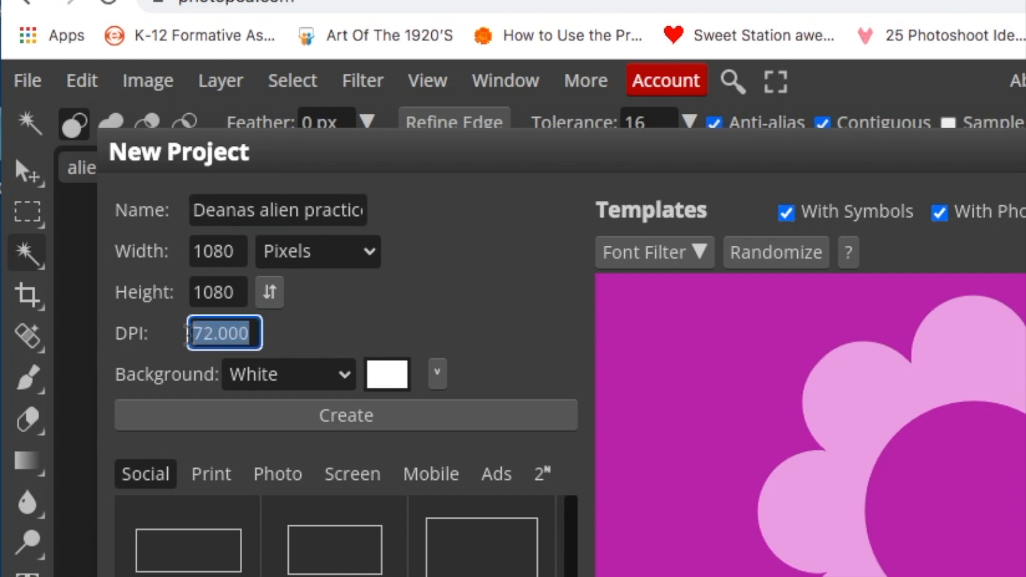
text(300)
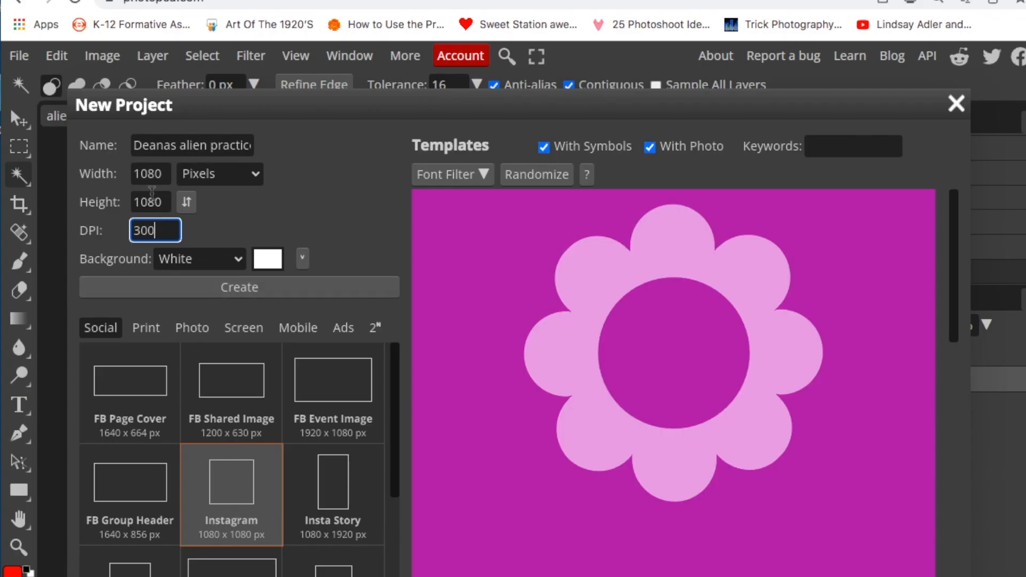
click(215, 287)
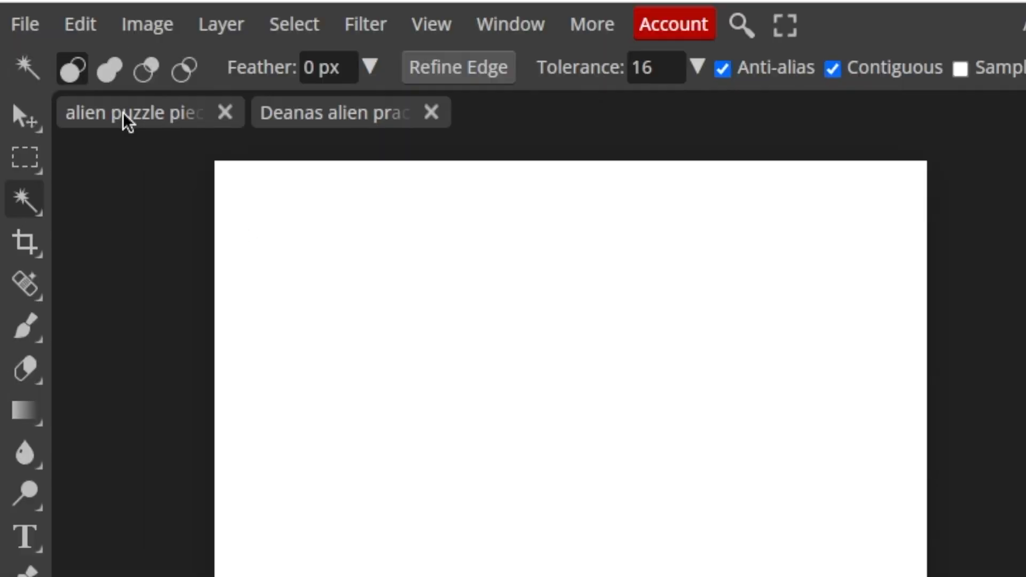
Return to the alien puzzle pieces document and make its Page 1 layer active
click(82, 75)
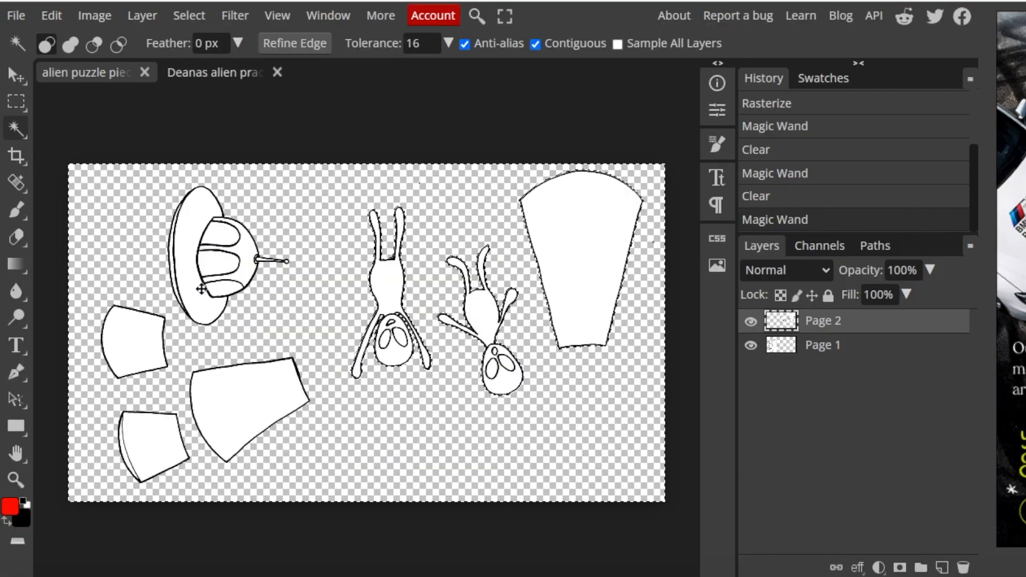
click(215, 75)
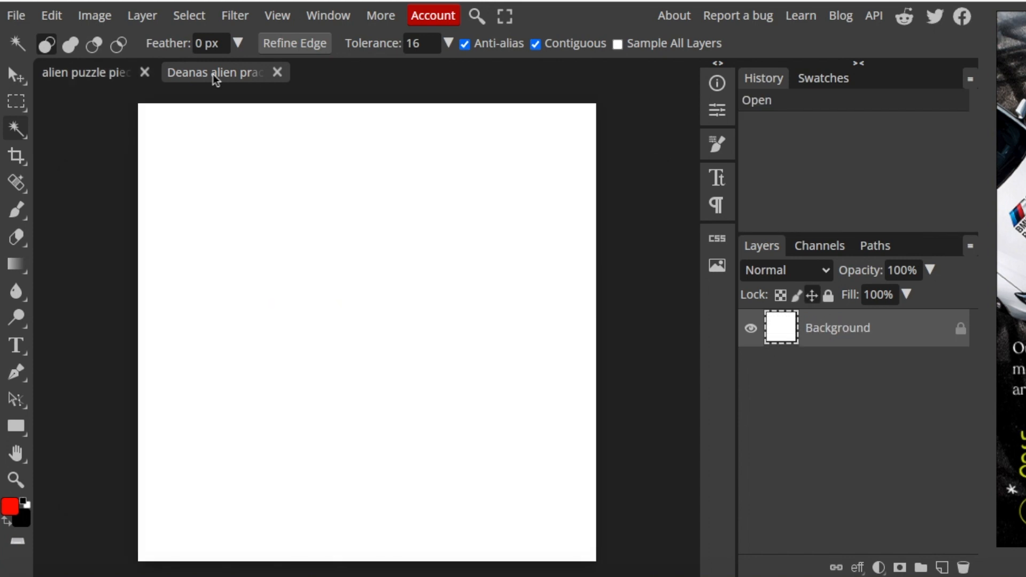
click(70, 77)
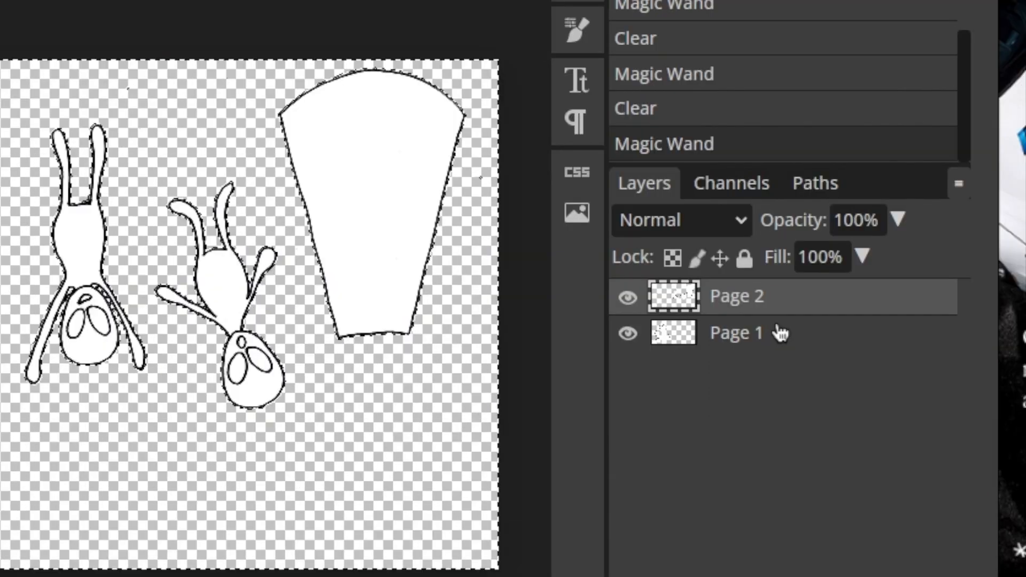
click(769, 345)
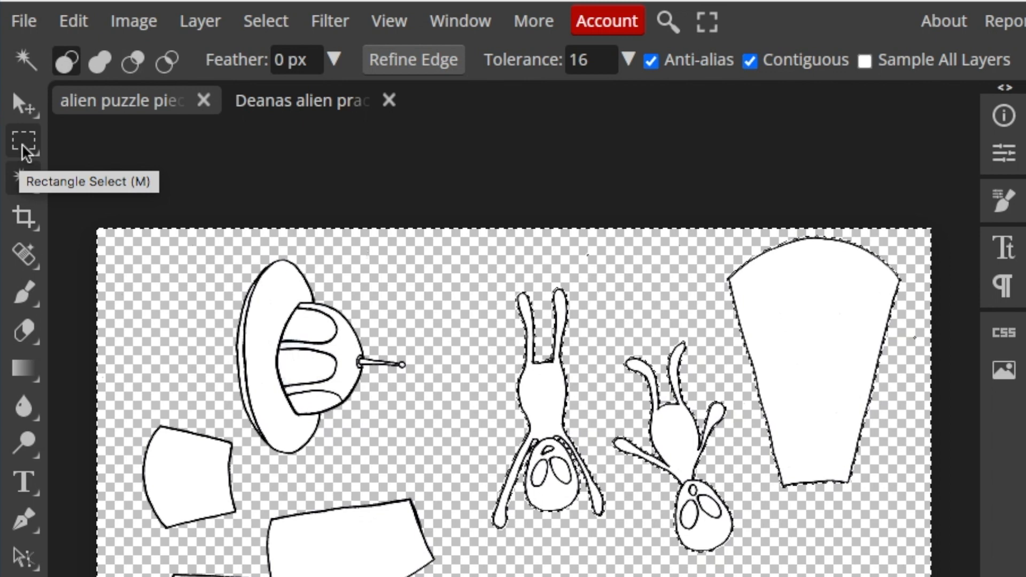
Choose the Lasso Select tool and remove the existing selection from the puzzle pieces document
click(23, 150)
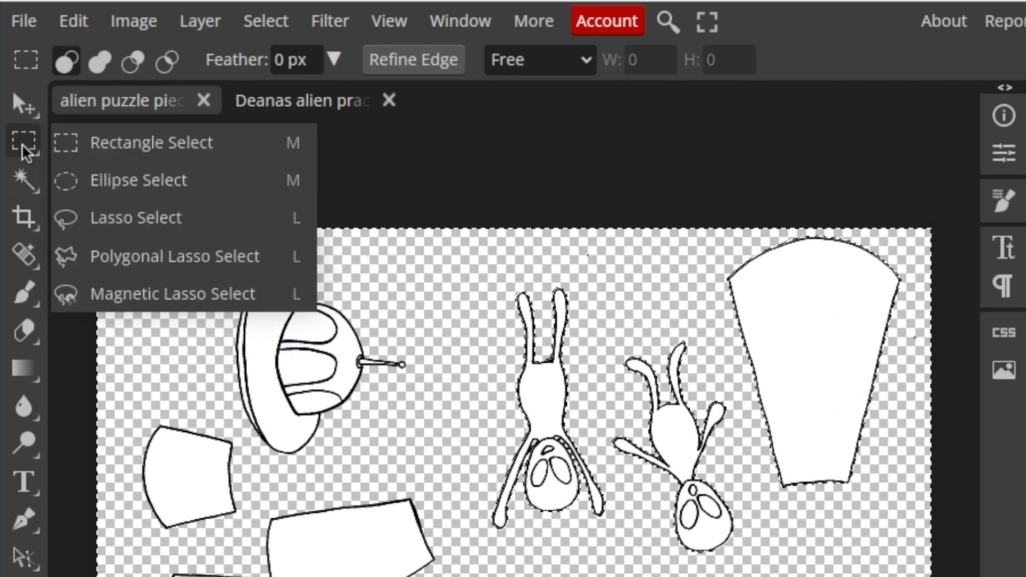
click(23, 148)
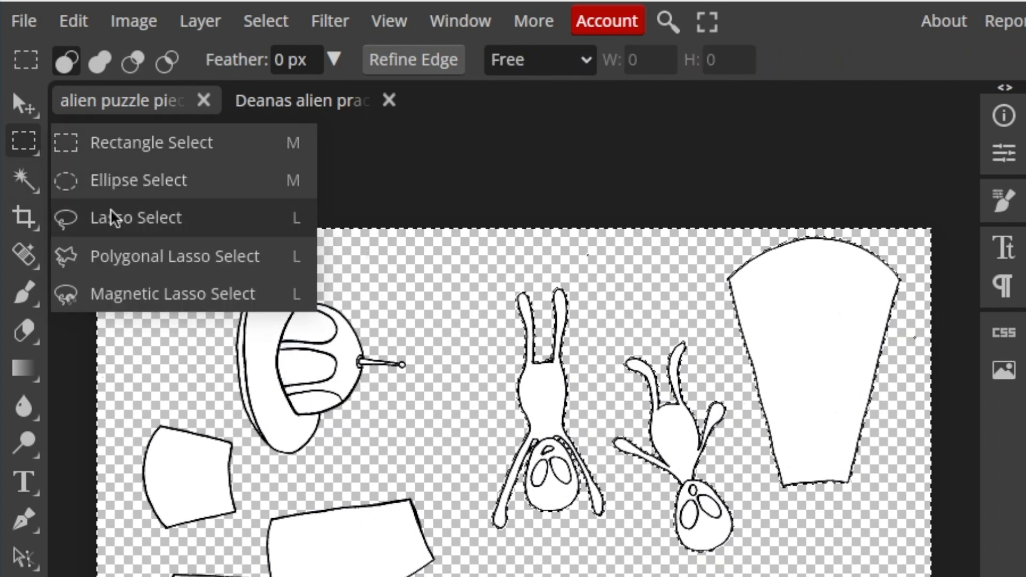
click(169, 231)
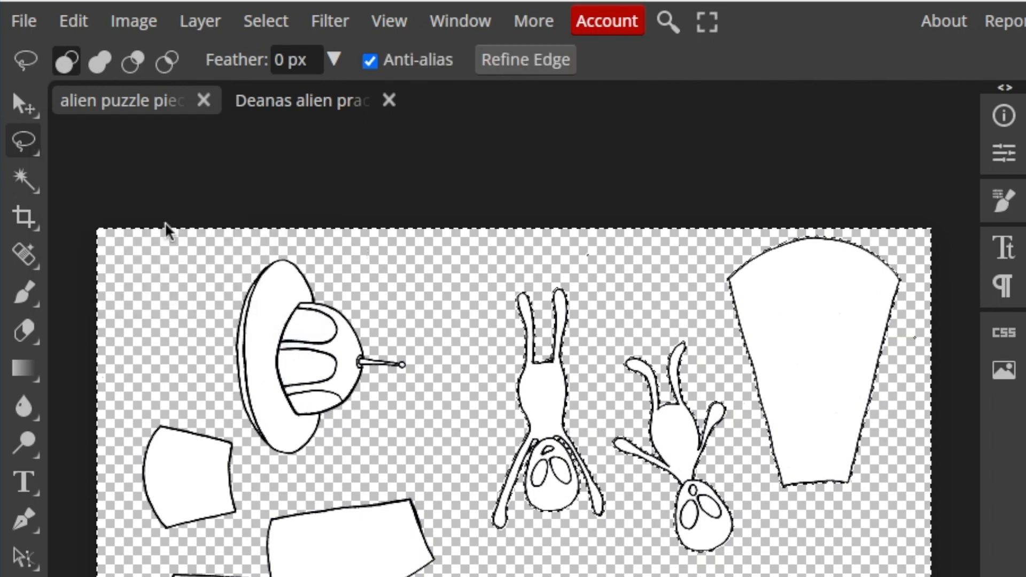
mouse_move(222, 280)
mouse_down()
mouse_move(252, 254)
mouse_move(234, 270)
mouse_up()
key(ctrl+z)
click(266, 24)
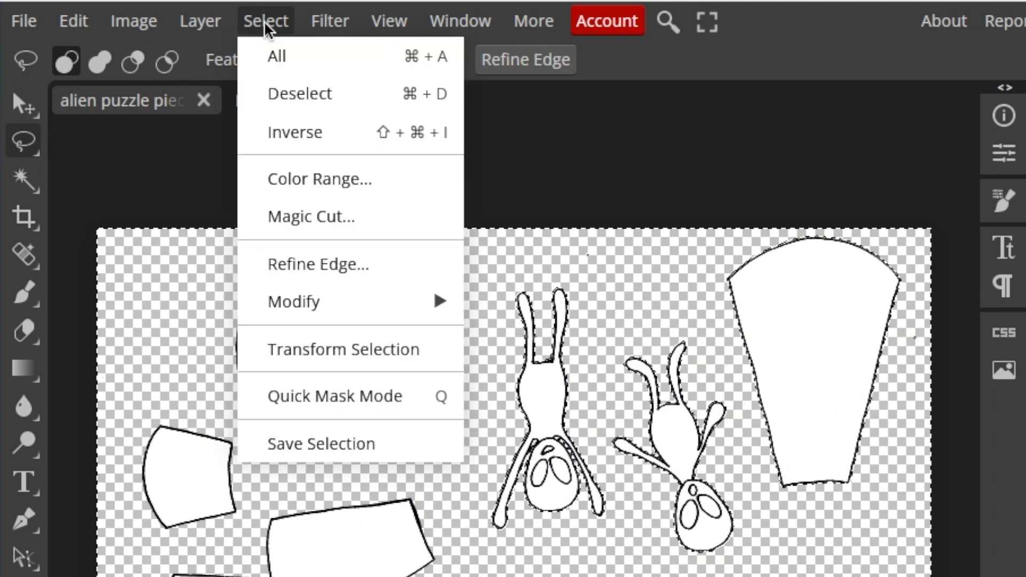
click(284, 98)
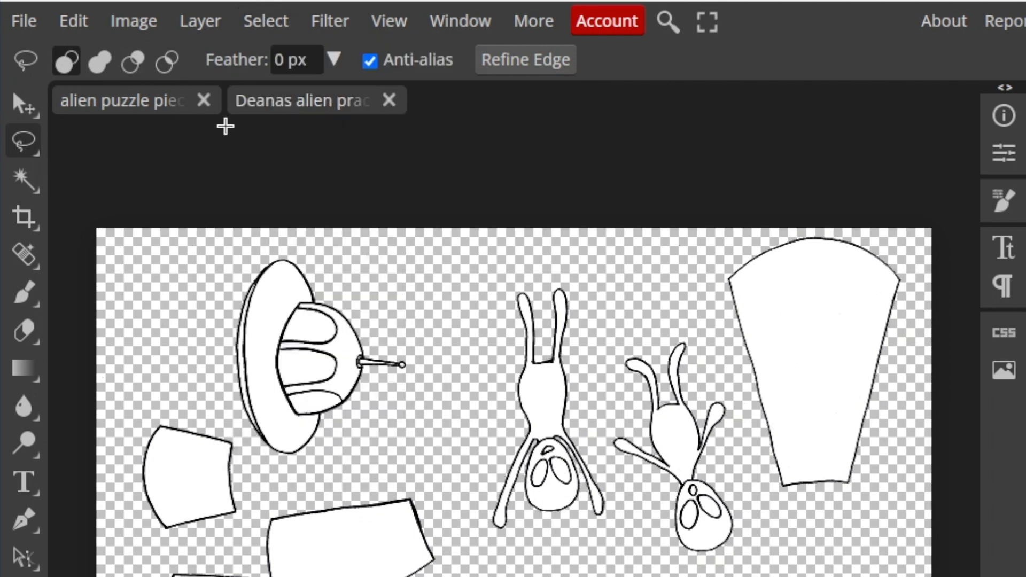
Outline the spaceship loosely with Lasso Select on the Page 1 layer and copy it
right_click(23, 142)
click(101, 219)
mouse_move(209, 277)
mouse_down()
mouse_move(248, 246)
mouse_move(298, 236)
mouse_move(401, 292)
mouse_move(447, 392)
mouse_move(330, 484)
mouse_move(265, 474)
mouse_up()
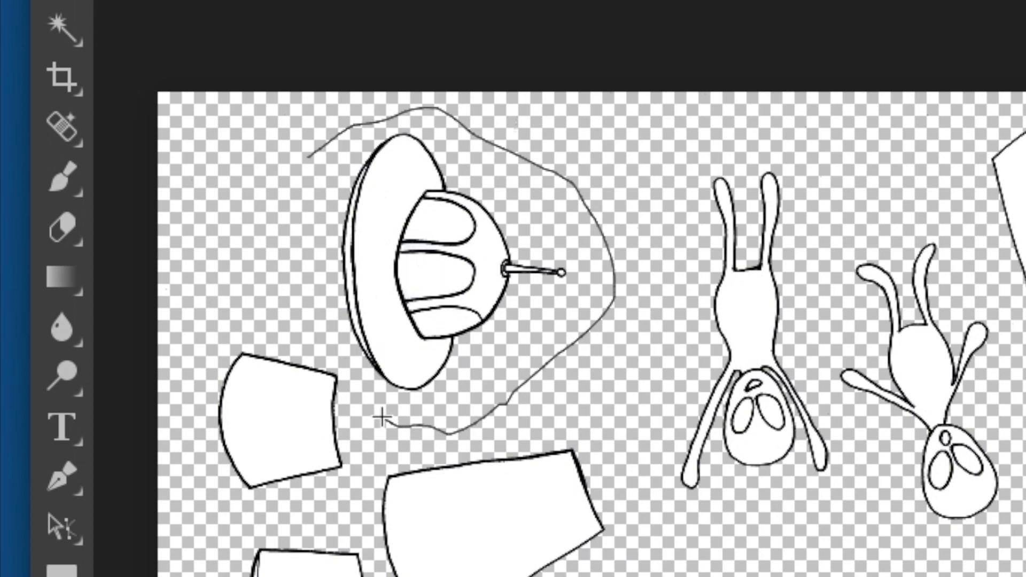
mouse_move(382, 418)
mouse_down()
mouse_move(342, 373)
mouse_move(297, 245)
mouse_move(304, 137)
mouse_move(345, 140)
mouse_move(352, 127)
mouse_up()
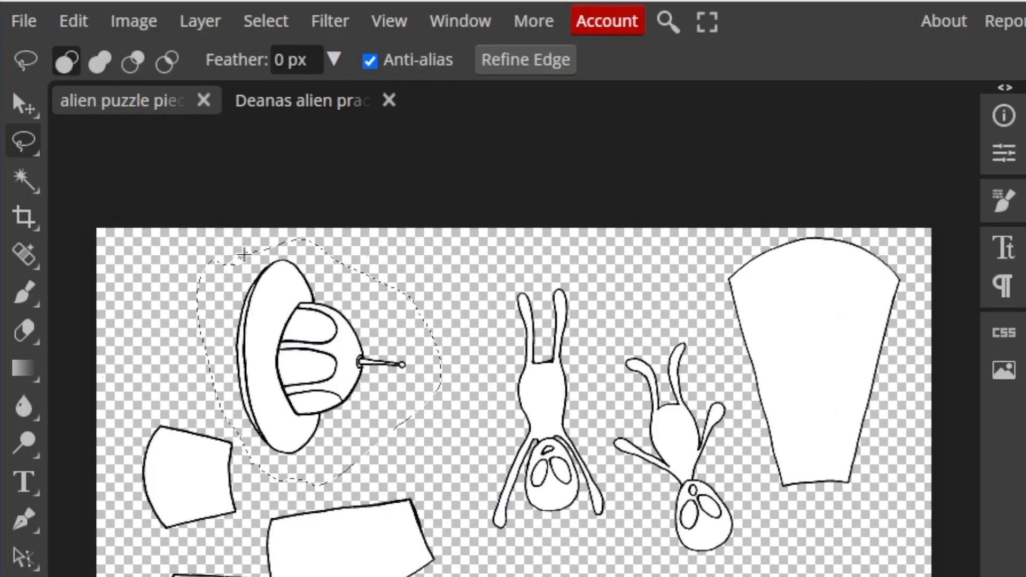
key(ctrl+c)
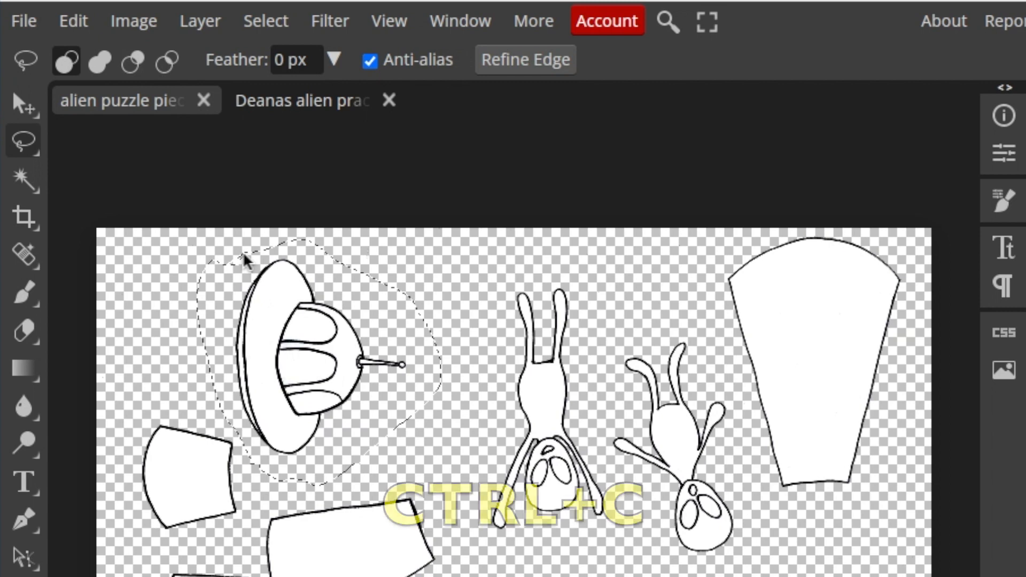
click(78, 30)
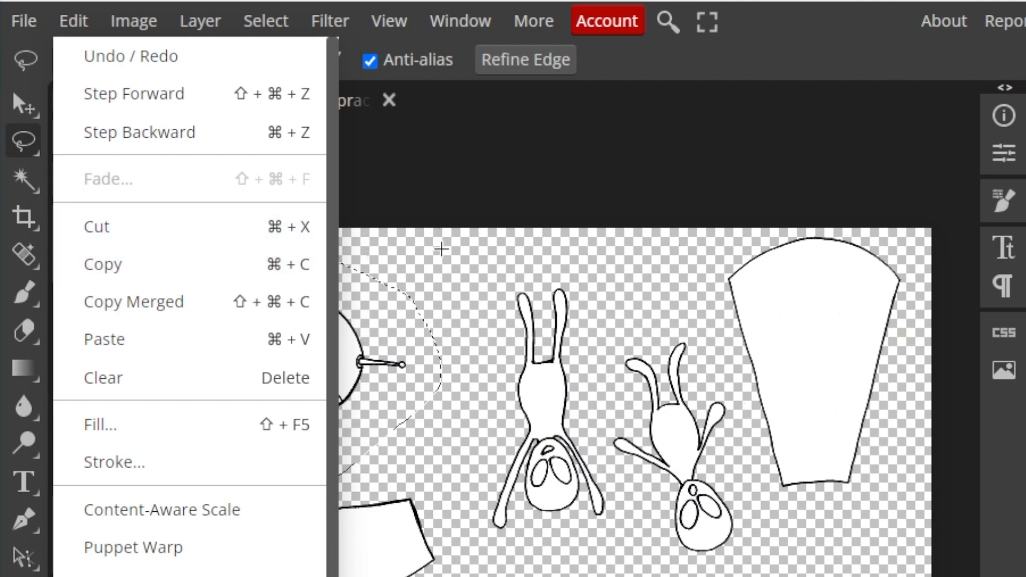
click(448, 250)
Paste the copied spaceship into the alien practice project and activate the Move tool with transform controls
click(294, 101)
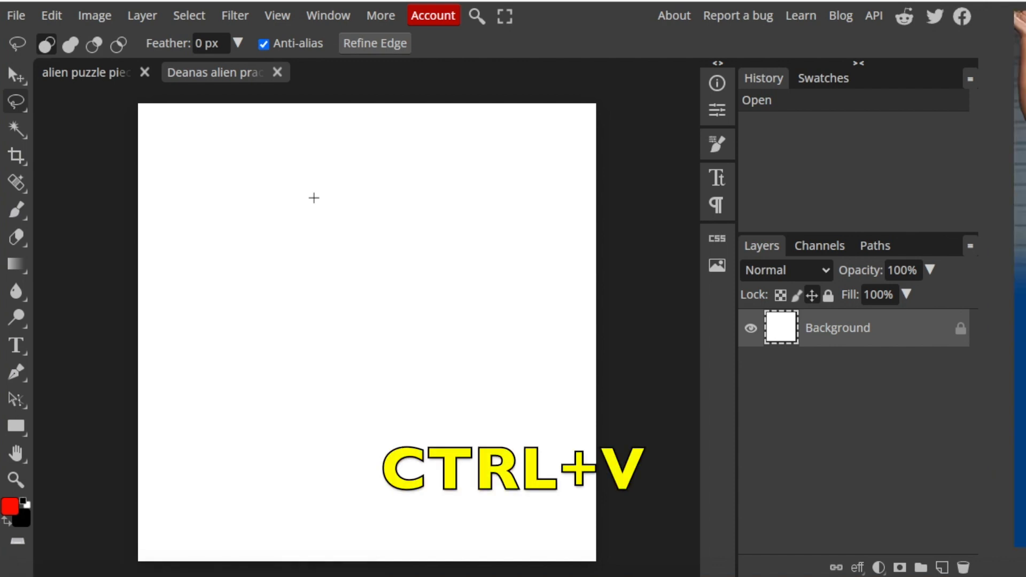
key(ctrl+v)
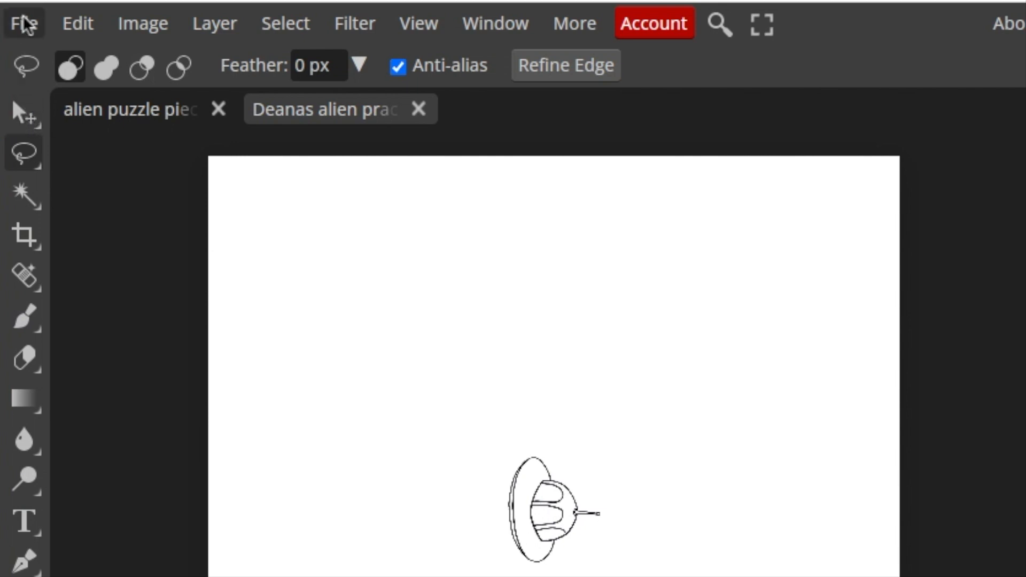
click(27, 120)
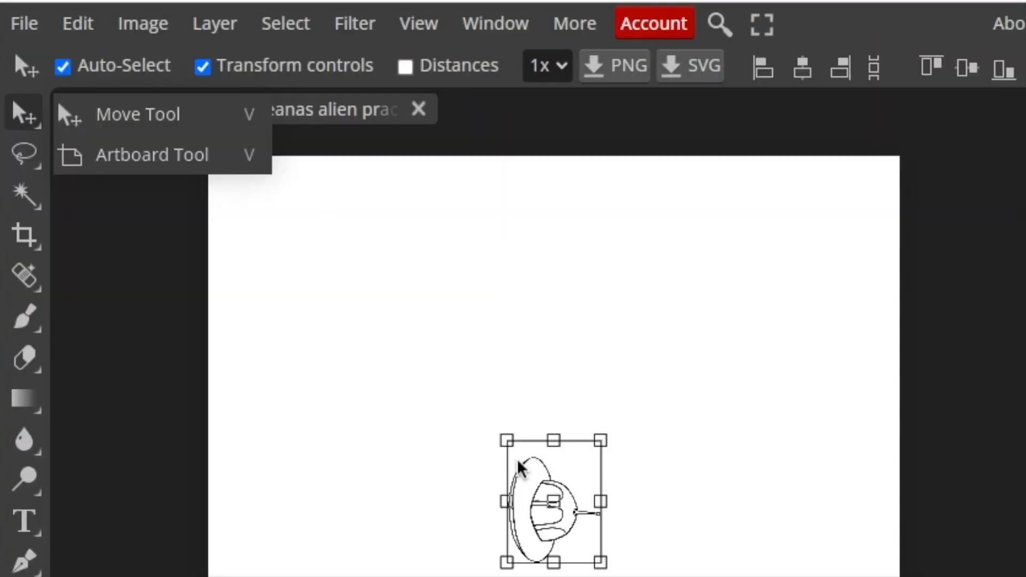
Try to enlarge the pasted spaceship without constraining its proportions, and undo the resize
drag(508, 435, 505, 432)
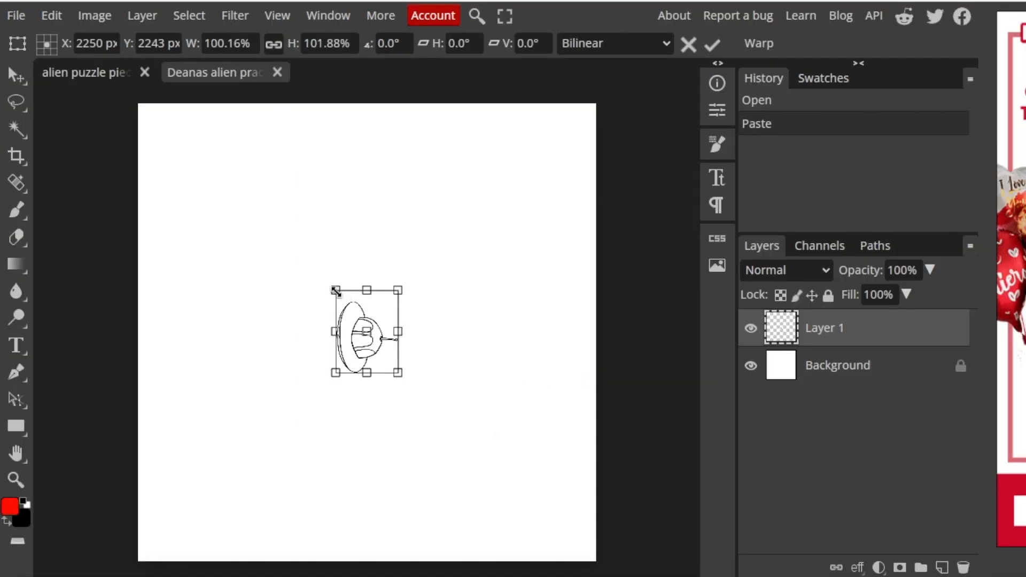
drag(335, 291, 241, 258)
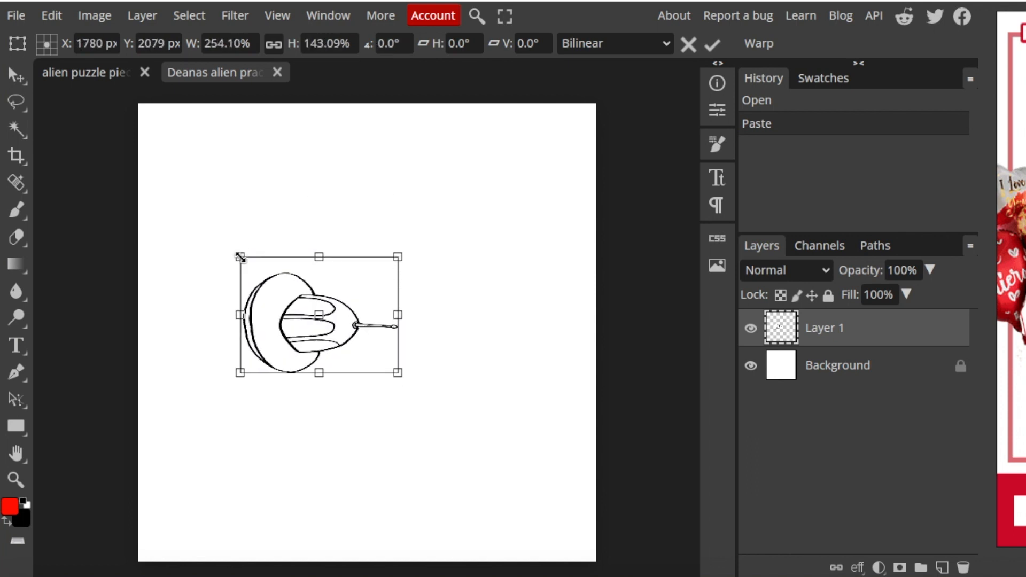
key(ctrl+z)
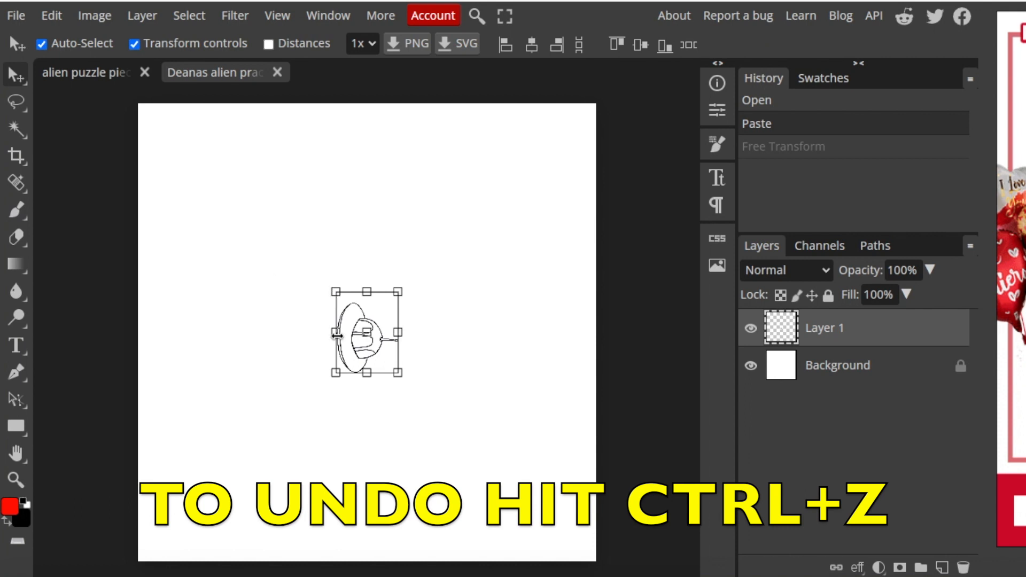
Transform the spaceship proportionally to about 216% with a rotation of about -89.3°, placing it in the lower-left area of the canvas
drag(336, 292, 250, 204)
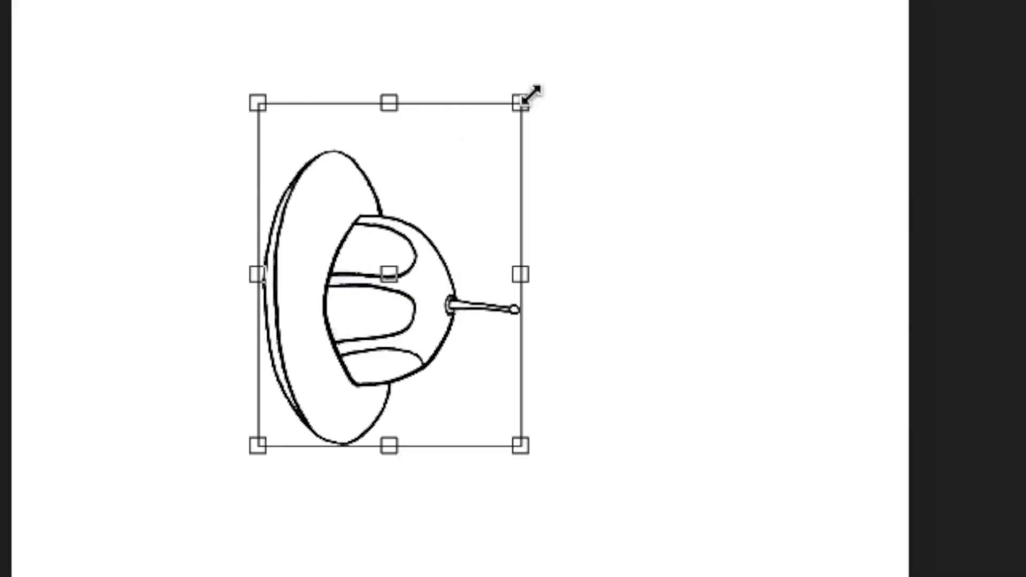
drag(524, 84, 131, 94)
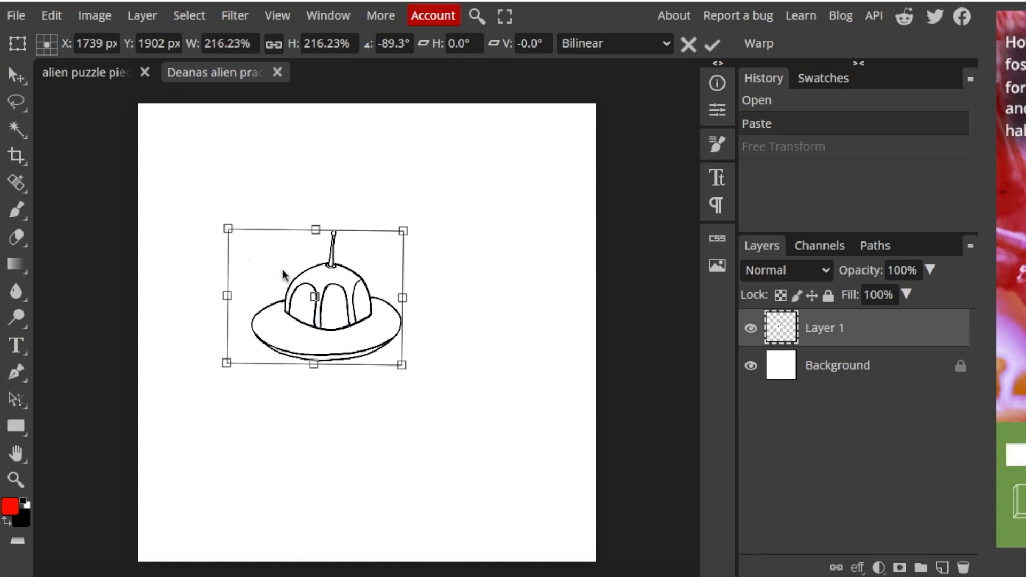
drag(268, 275, 210, 407)
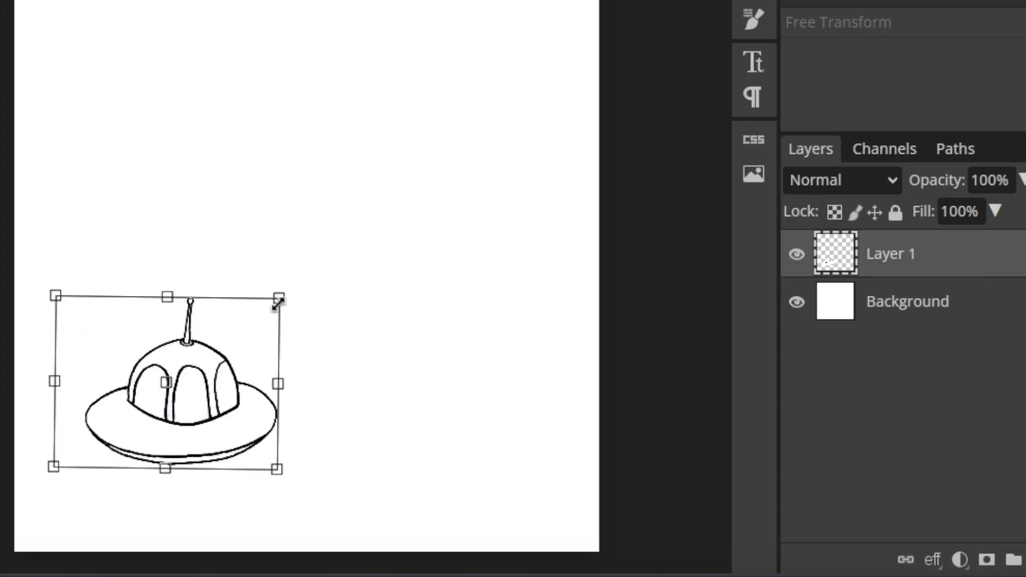
Duplicate the spaceship layer and undo the duplication
key(ctrl+j)
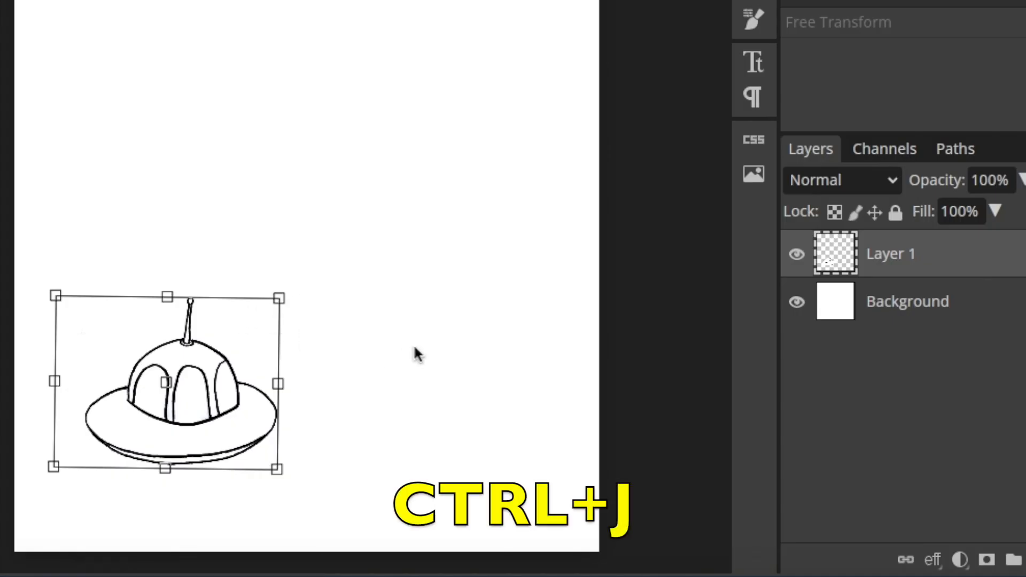
key(ctrl+j)
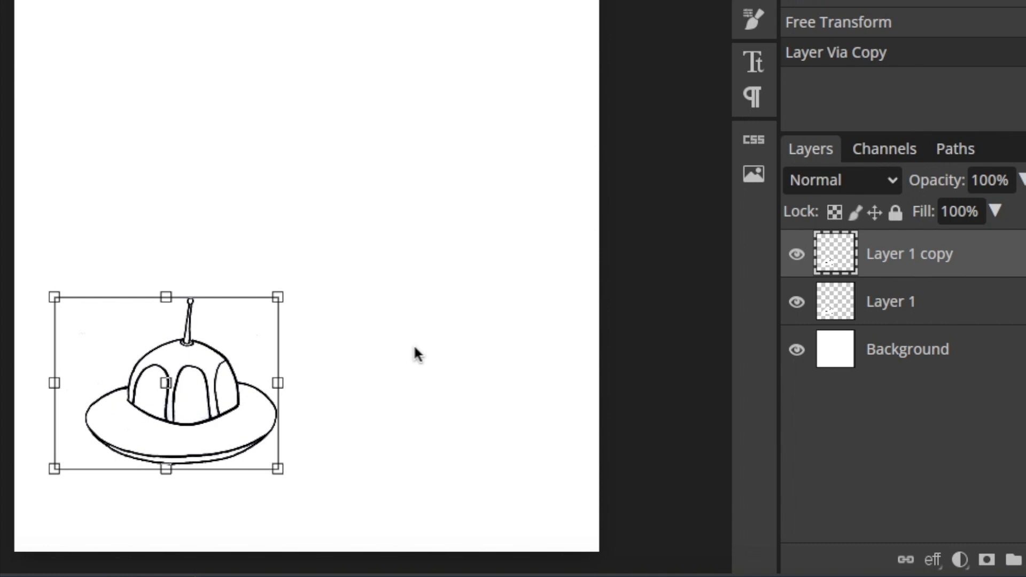
key(ctrl+z)
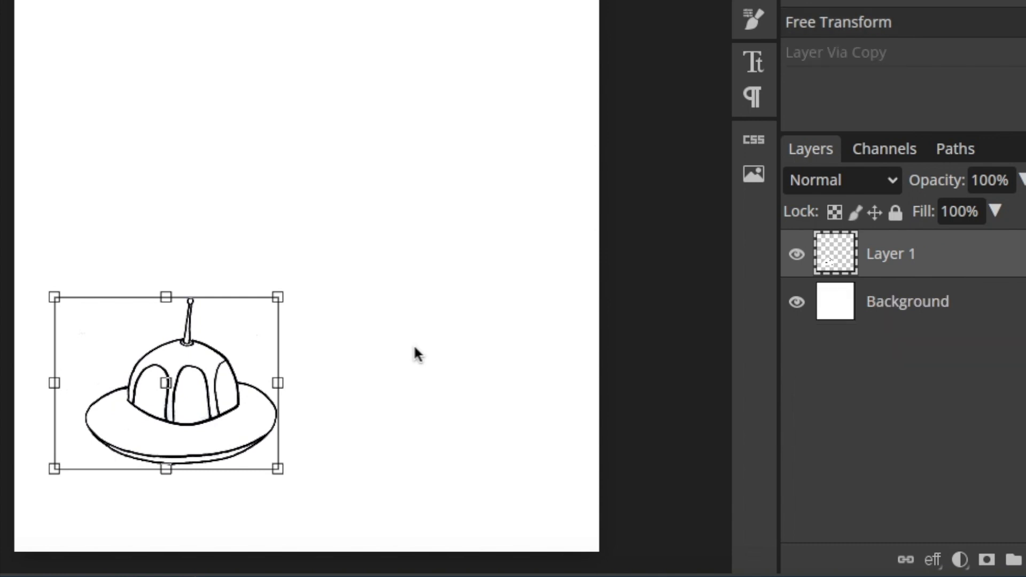
Duplicate the spaceship layer, move the copy up and right so it overlaps the original, and shrink it slightly
right_click(927, 256)
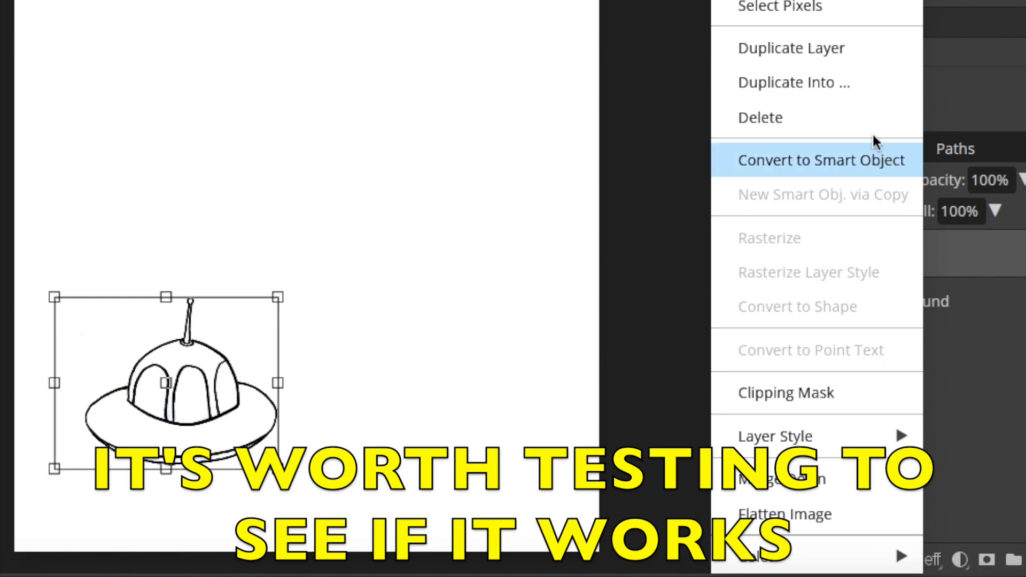
click(827, 52)
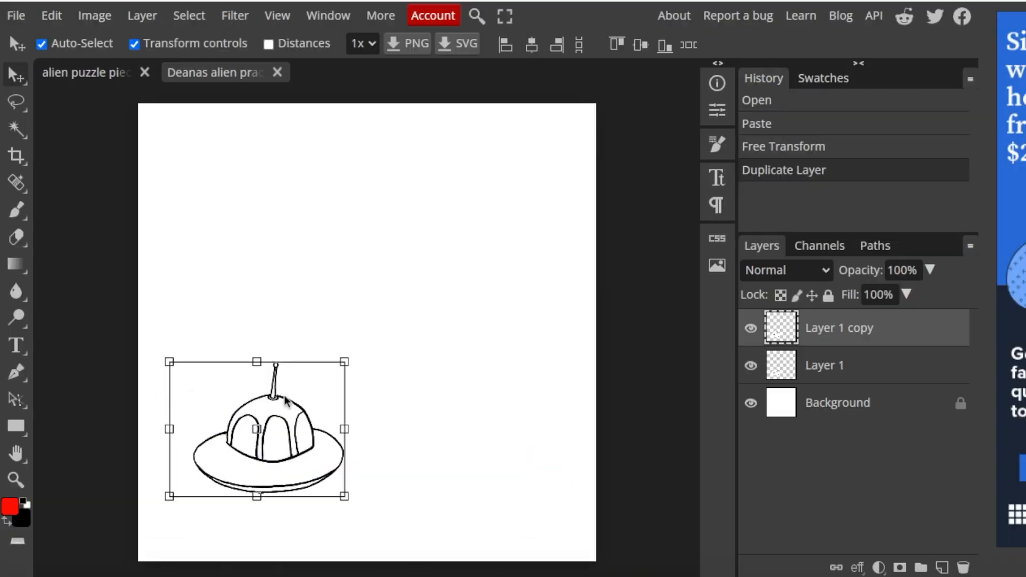
click(200, 352)
click(916, 257)
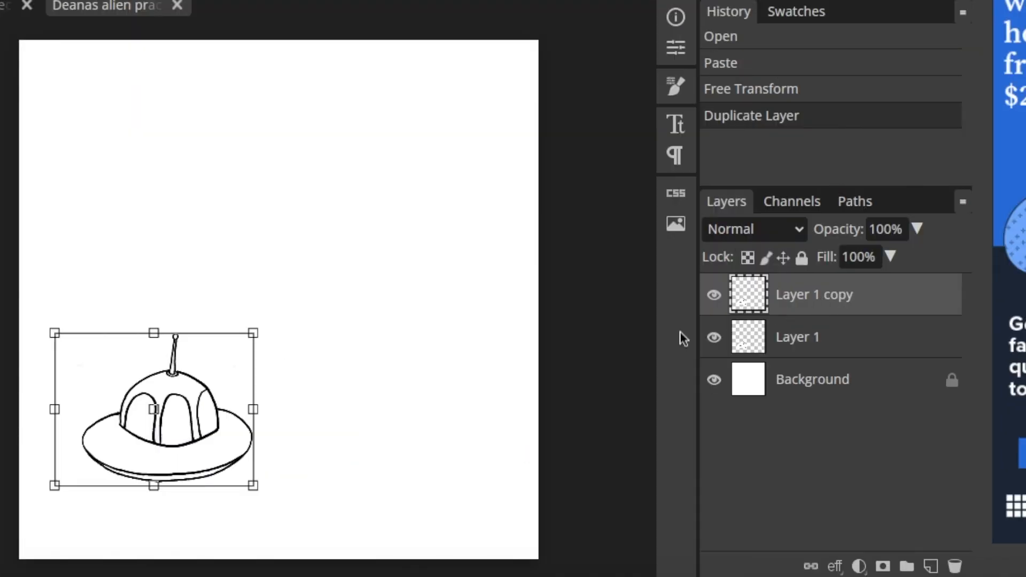
drag(203, 397, 239, 328)
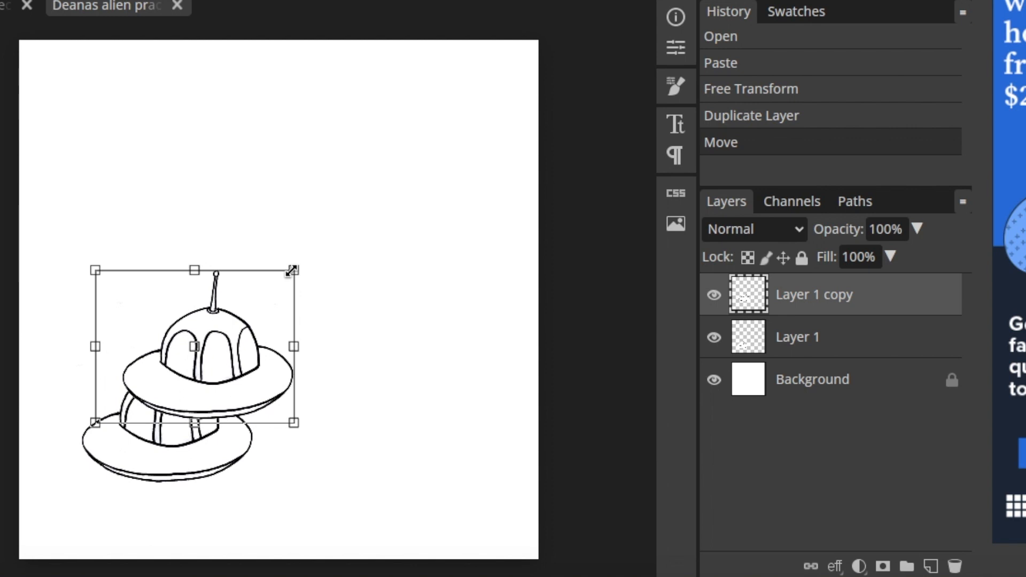
drag(291, 270, 285, 282)
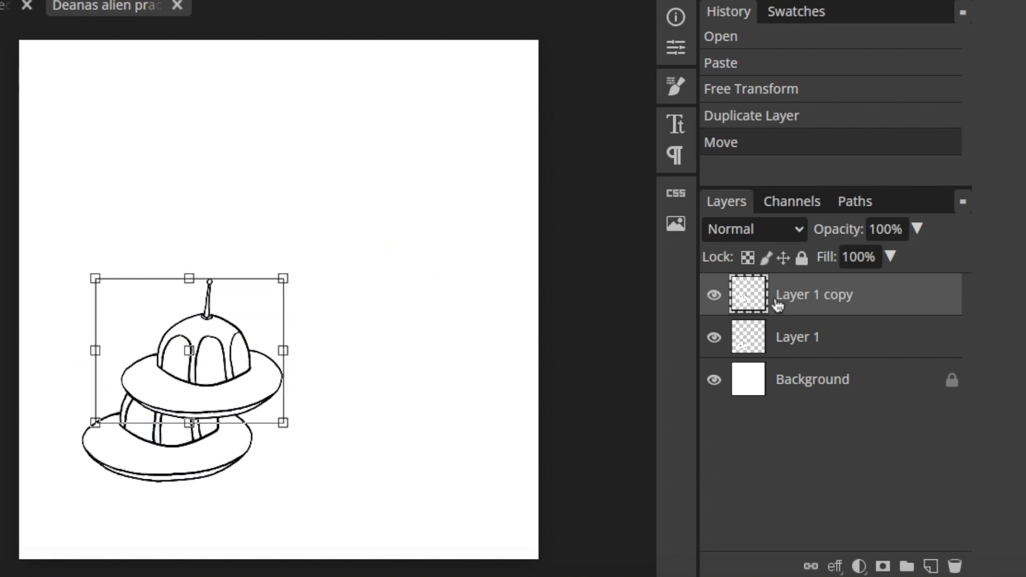
Duplicate the first spaceship copy, offset the new one farther up and right, and reduce its size slightly
right_click(825, 303)
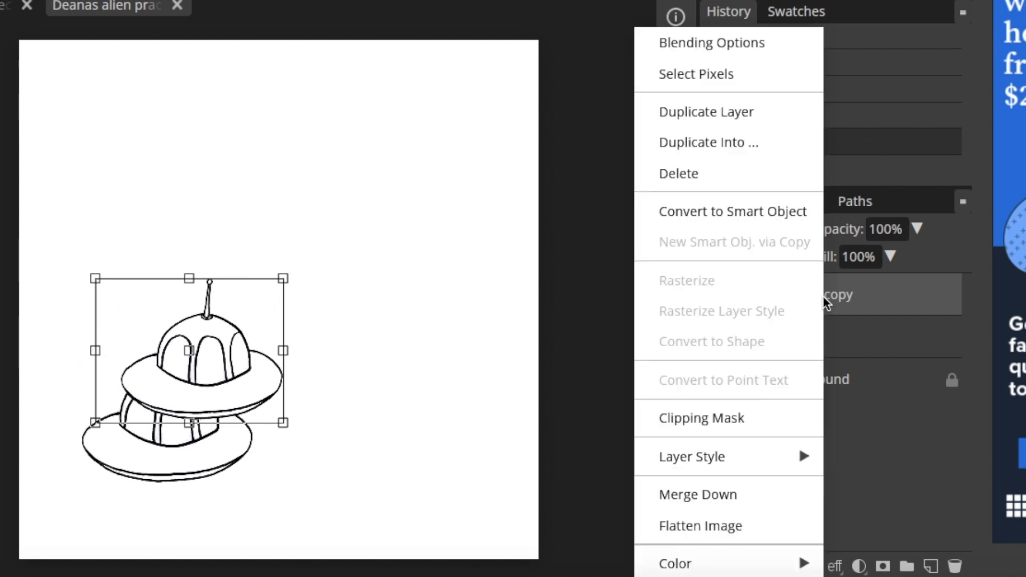
click(748, 112)
drag(219, 323, 275, 272)
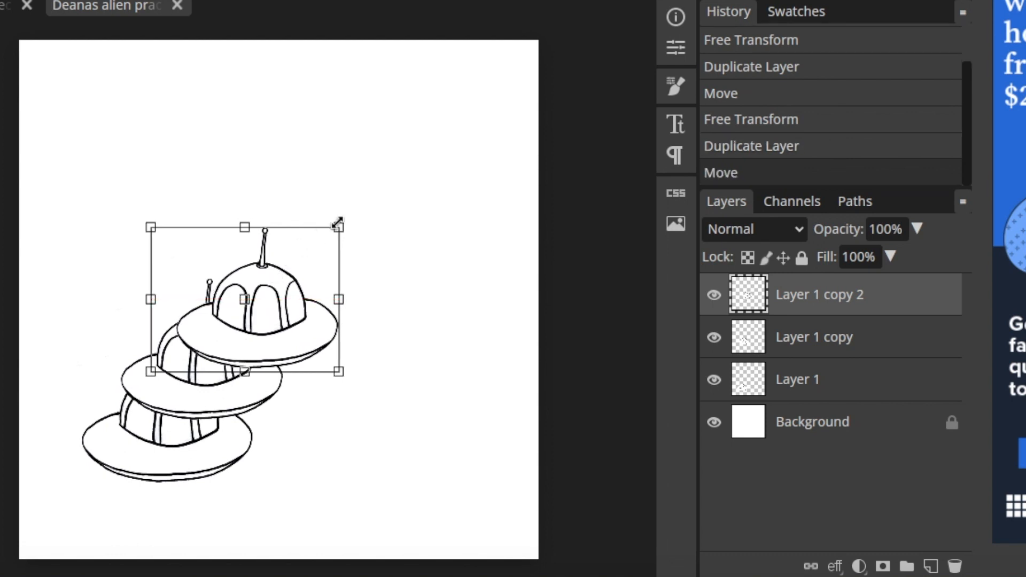
drag(339, 224, 305, 250)
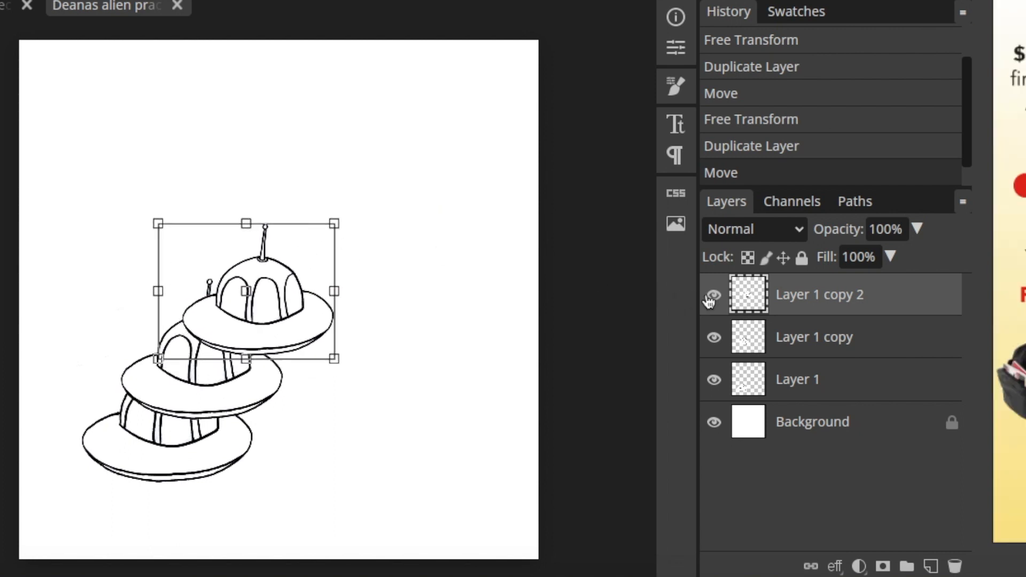
Add five more progressively offset spaceship copies, continuing the diagonal trail to the canvas's upper-right corner with the last one partly outside
key(ctrl+j)
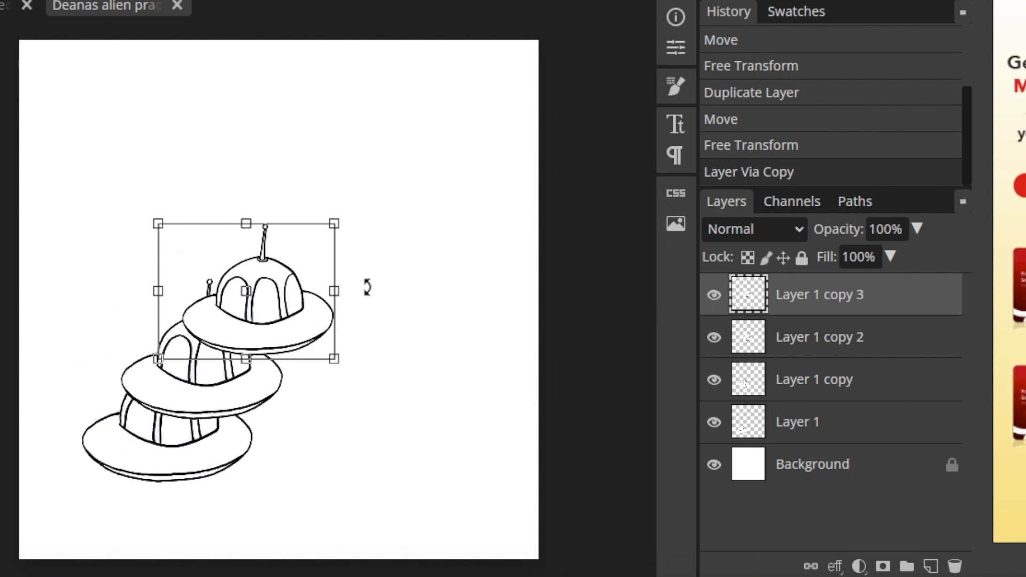
click(302, 258)
click(304, 252)
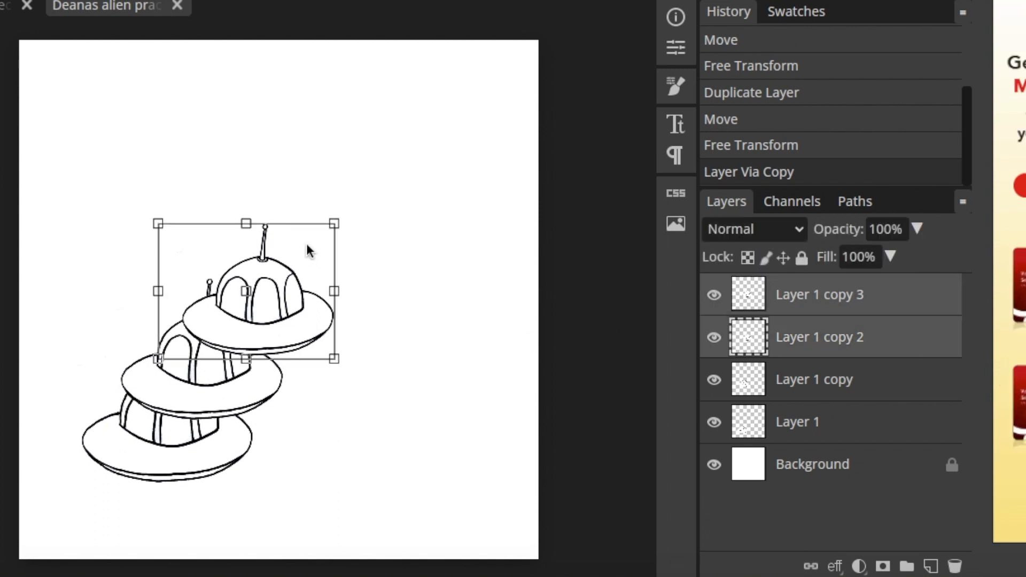
click(786, 296)
drag(337, 220, 452, 112)
key(ctrl+j)
key(ctrl+j)
key(ctrl+j)
drag(409, 160, 521, 90)
key(ctrl+j)
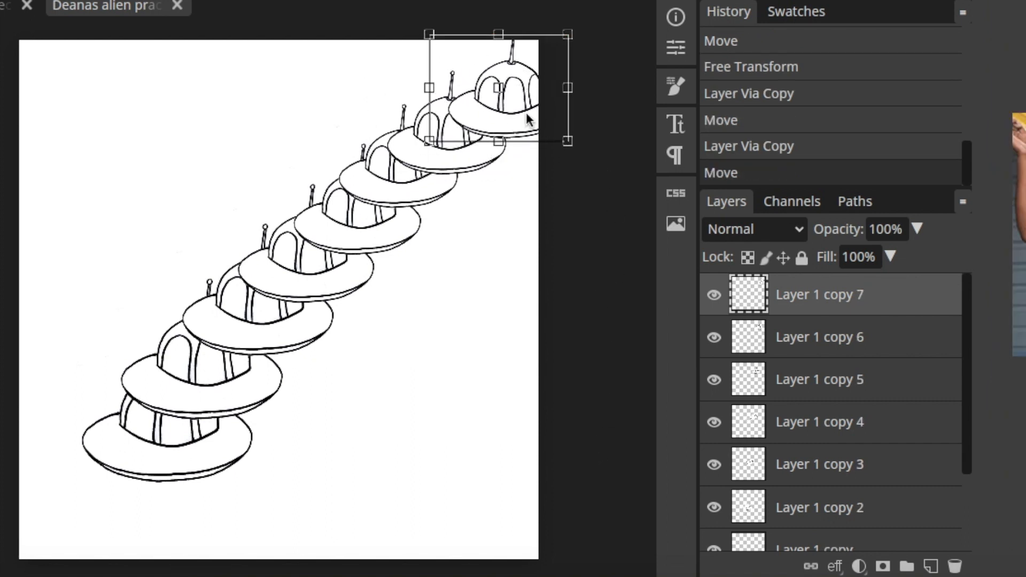
Duplicate the last spaceship, enlarge the copy beyond the original's size, and place it partly outside the canvas's lower-left corner
key(ctrl+j)
drag(528, 119, 172, 497)
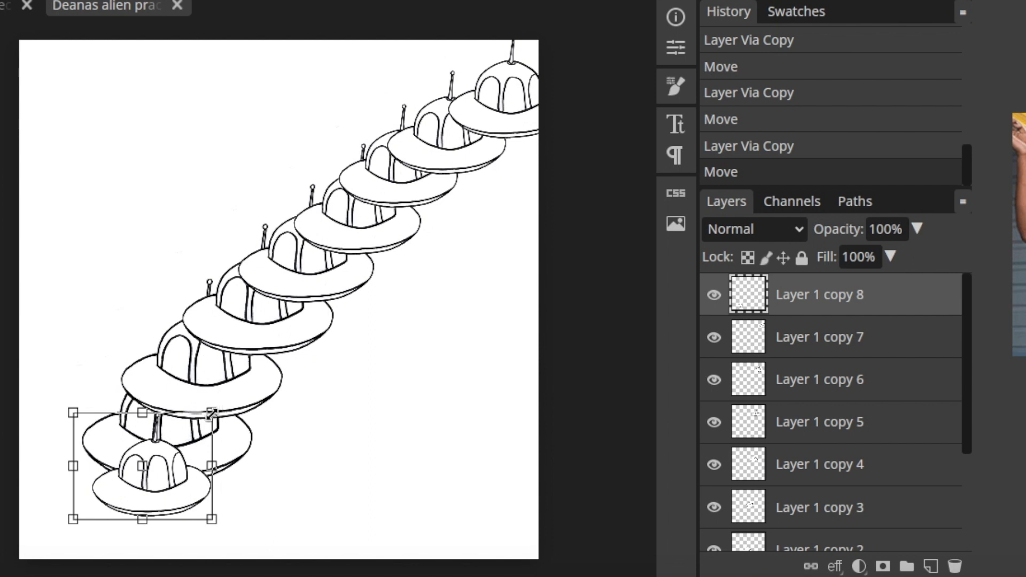
drag(211, 412, 293, 350)
drag(328, 327, 330, 323)
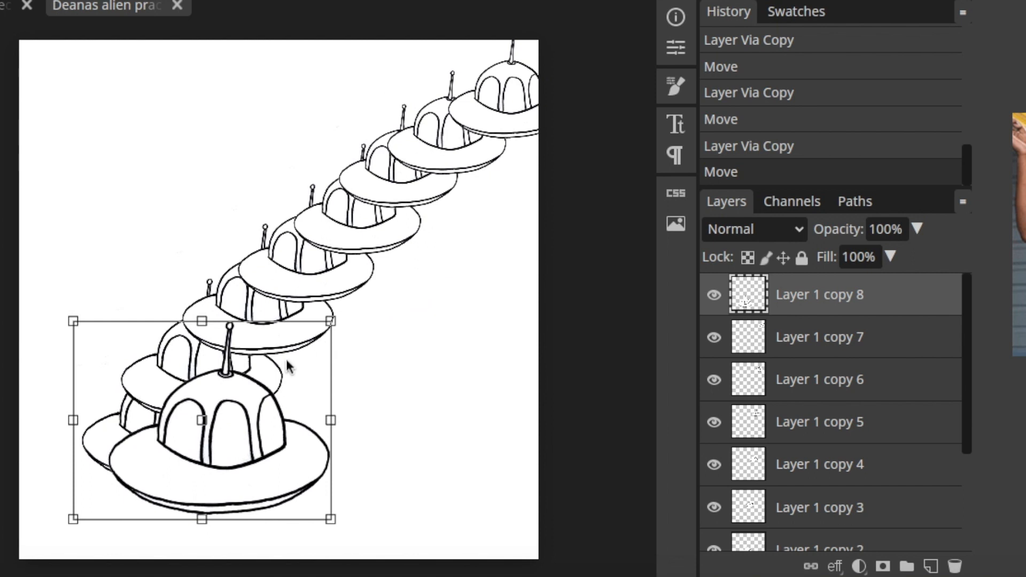
drag(275, 378, 209, 423)
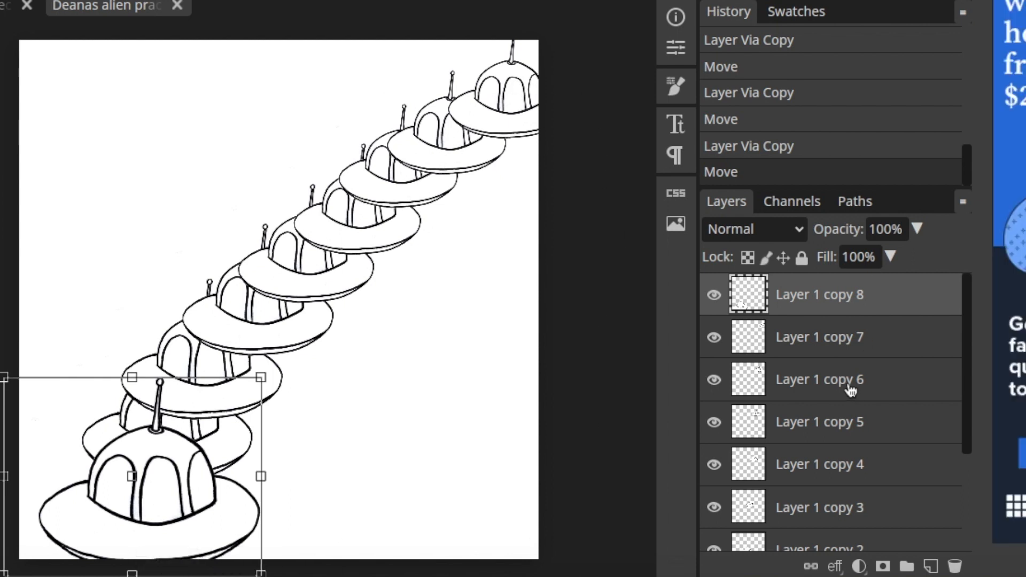
Try adding the prefix _a_ to the name of the original spaceship layer, Layer 1
scroll(863, 367, down, 4)
scroll(863, 366, up, 4)
scroll(864, 367, down, 5)
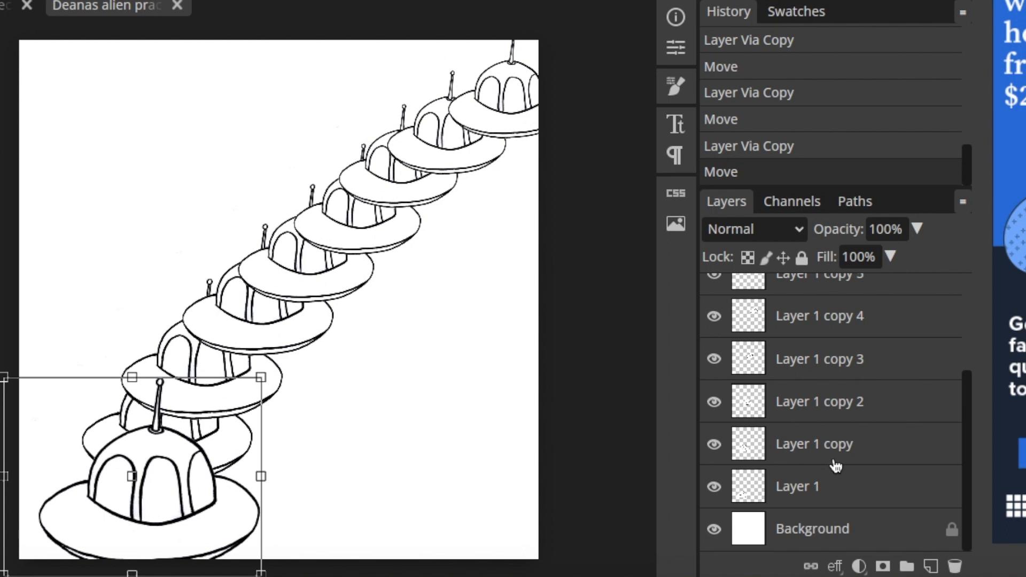
scroll(836, 467, up, 2)
scroll(844, 470, down, 2)
double_click(791, 489)
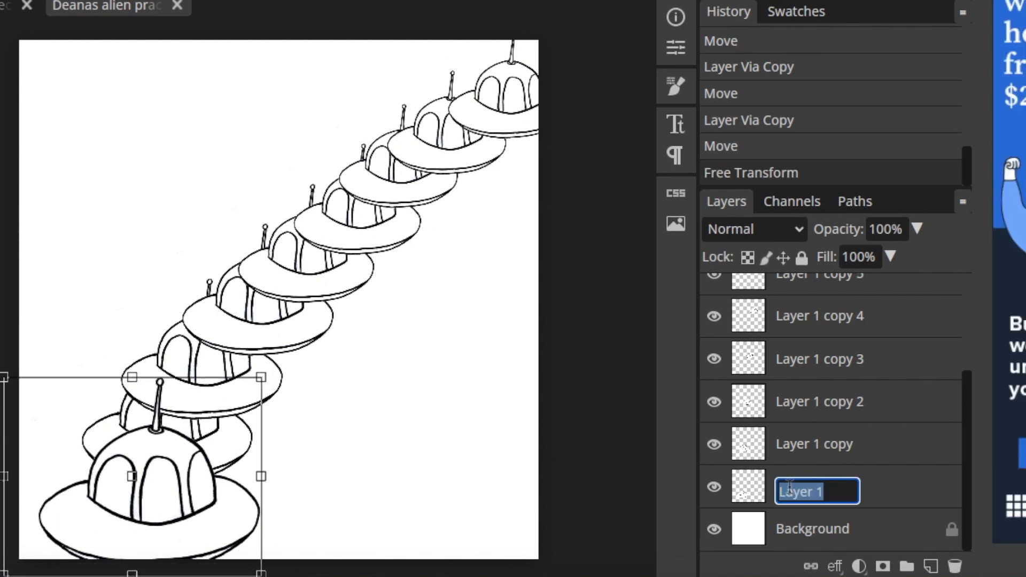
key(Left)
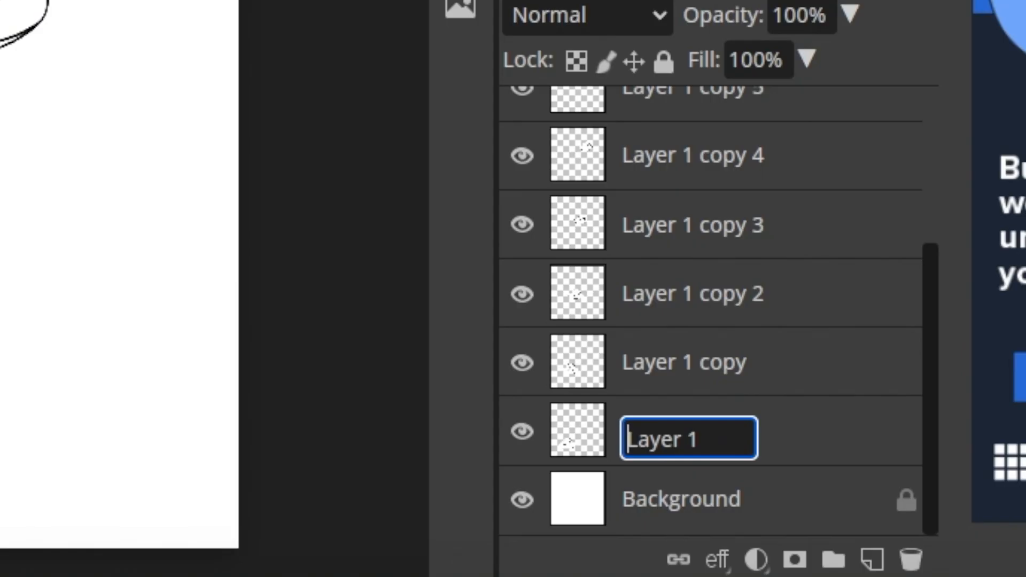
text(_a)
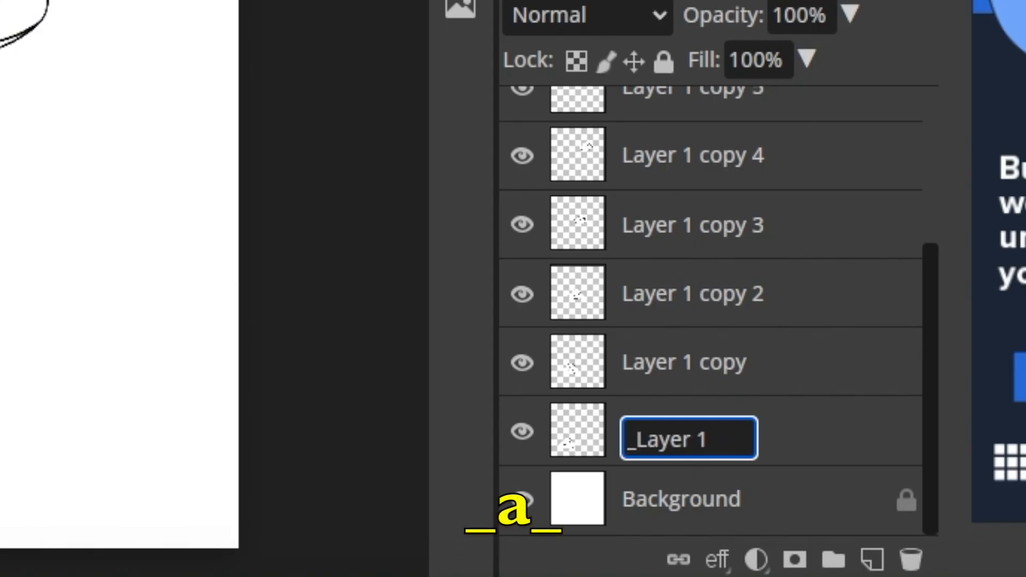
text(_)
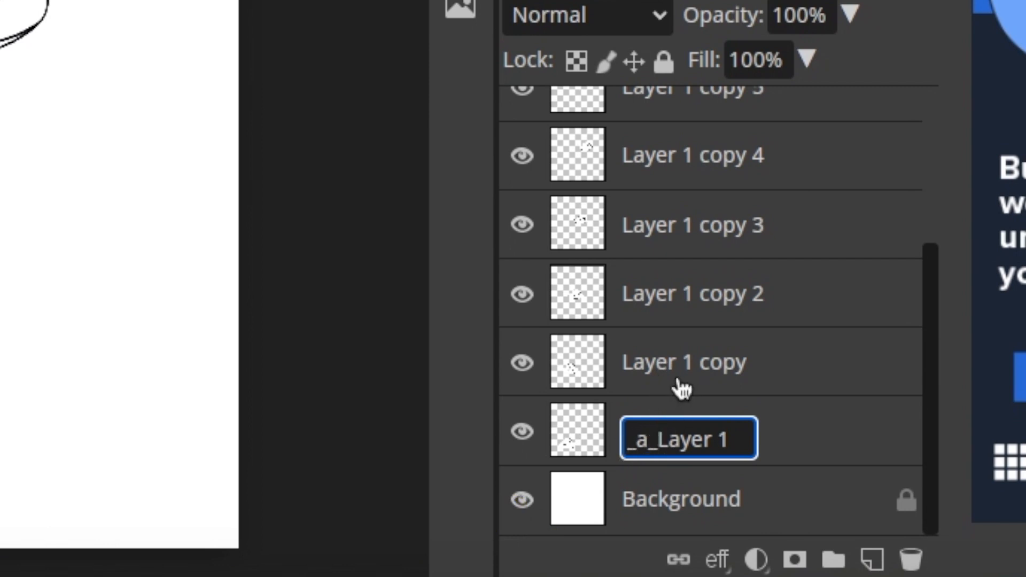
Remove the _a_ prefix from the original spaceship layer's name
key(Return)
scroll(643, 393, down, 5)
key(BackSpace)
key(BackSpace)
key(BackSpace)
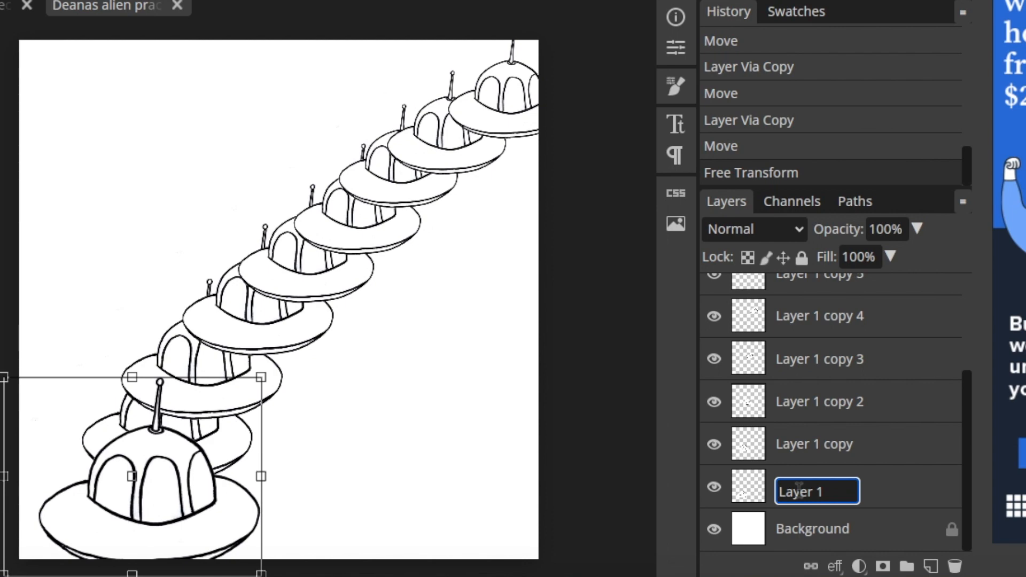
key(Return)
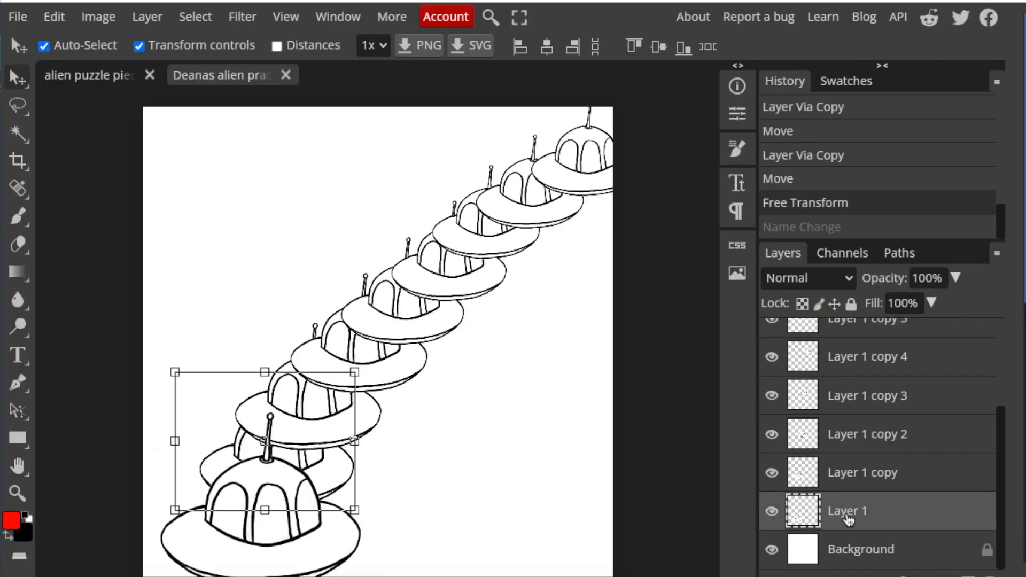
Select every spaceship layer from Layer 1 to Layer 1 copy 8, excluding the background, and make them animation frames
scroll(849, 518, up, 3)
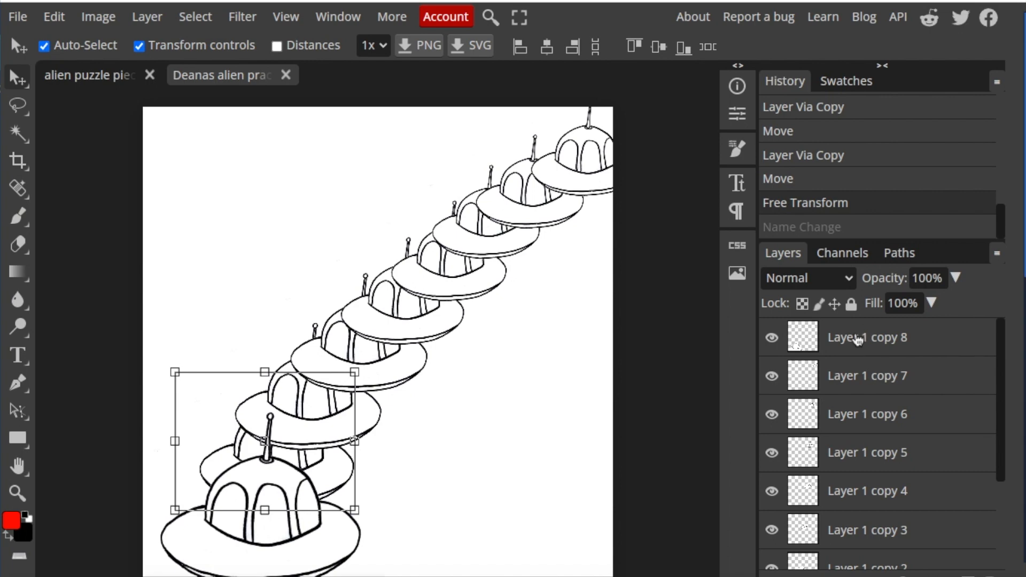
shift+click(858, 340)
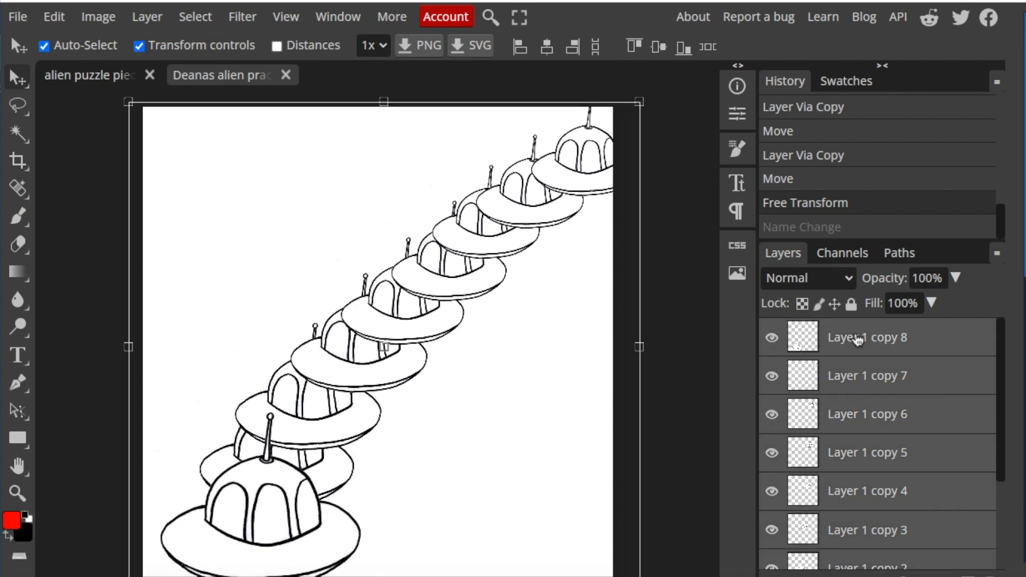
scroll(857, 340, down, 3)
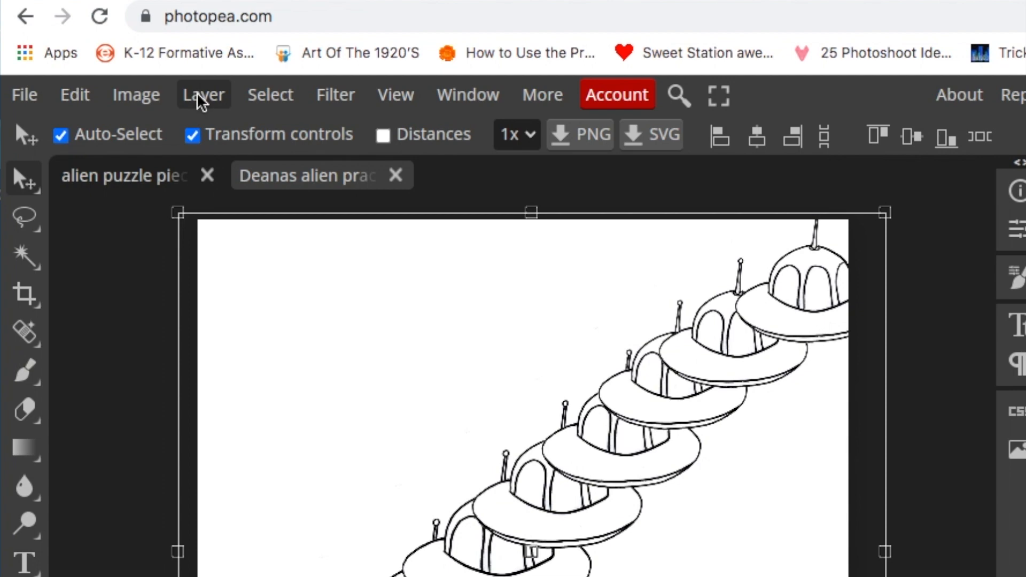
click(201, 96)
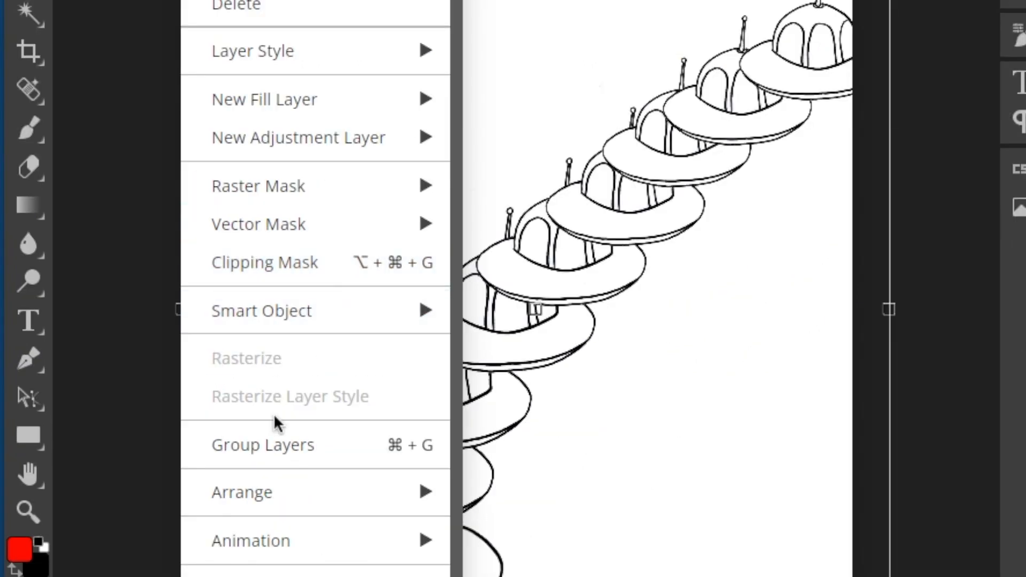
mouse_move(284, 542)
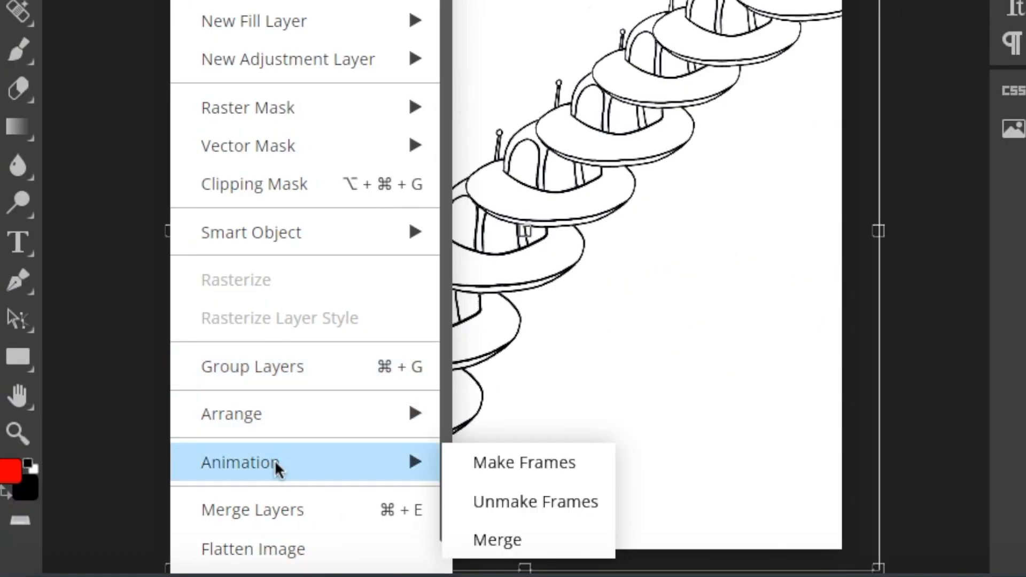
click(505, 460)
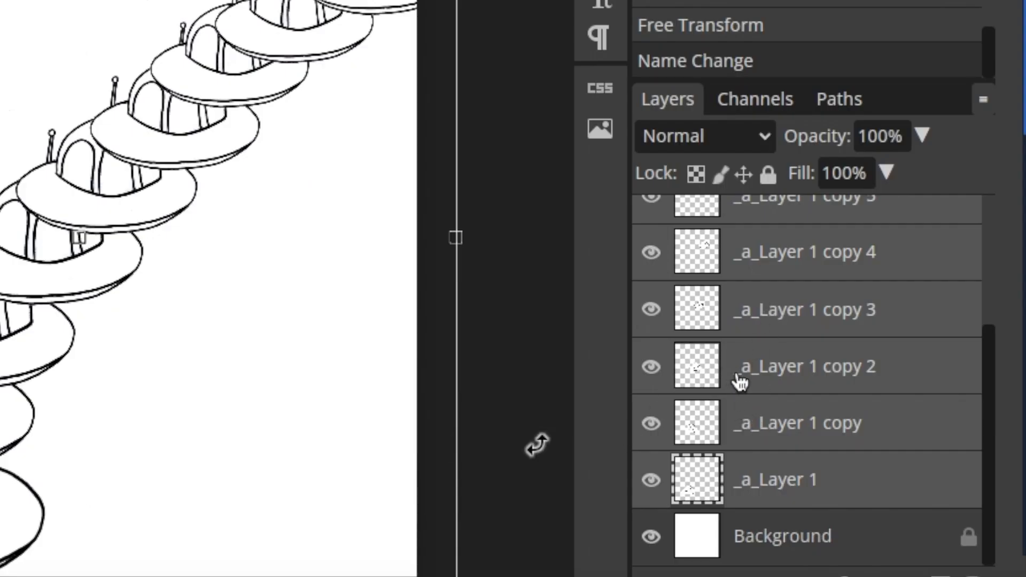
scroll(765, 371, up, 4)
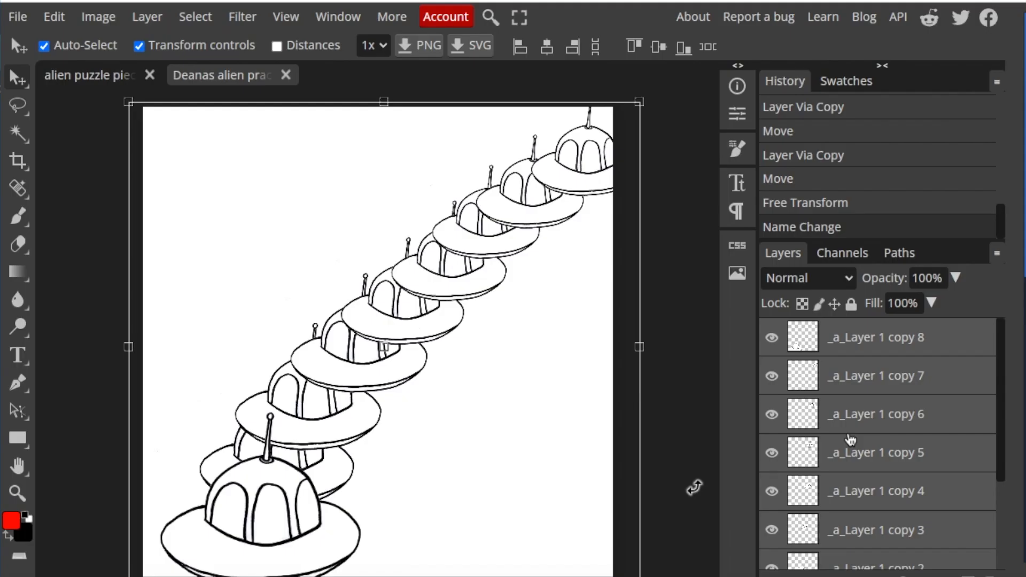
scroll(851, 439, down, 4)
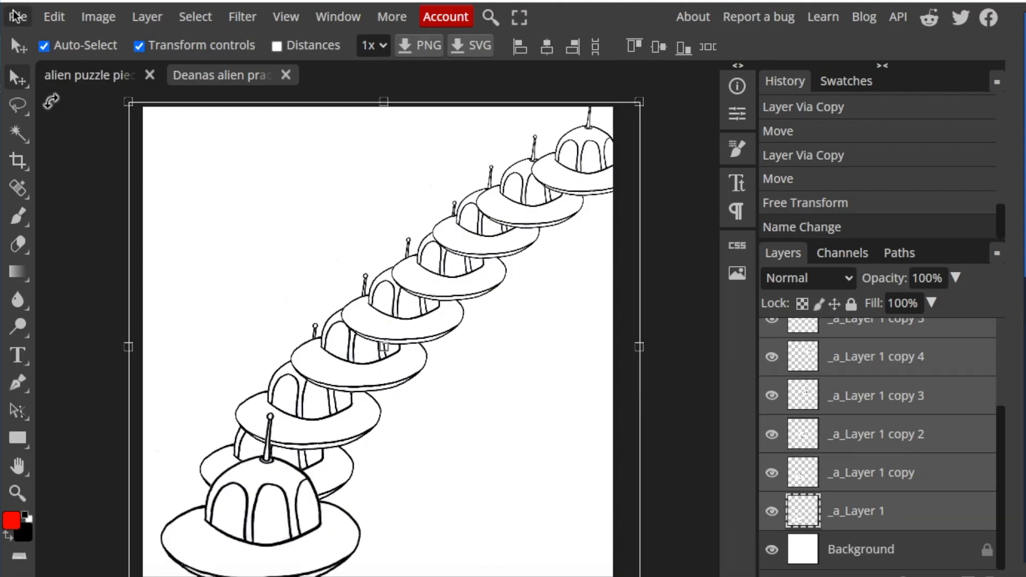
Save the project as a PSD in the GIFs folder, inserting "gif" before "practice" in the file name
click(19, 17)
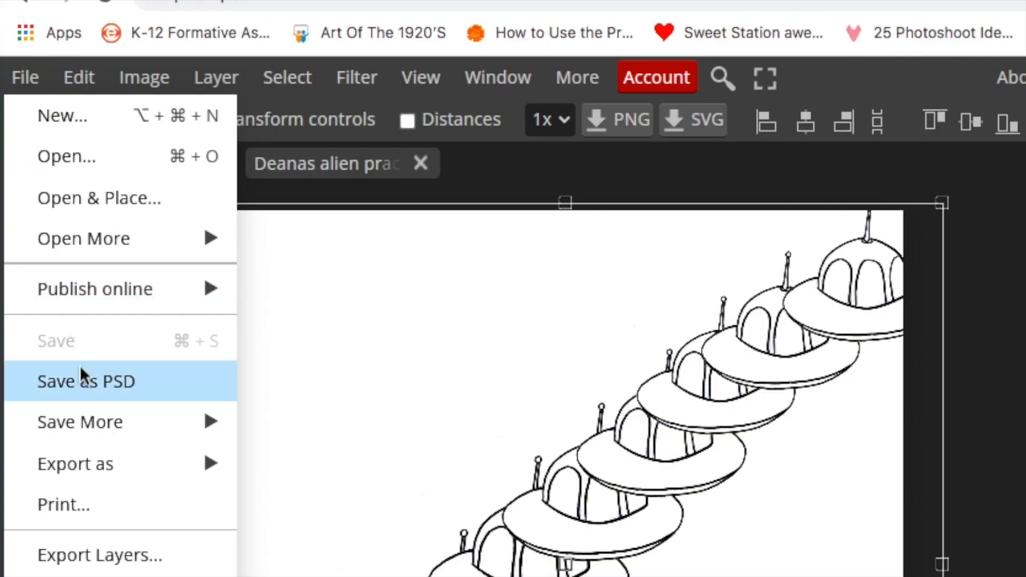
click(81, 380)
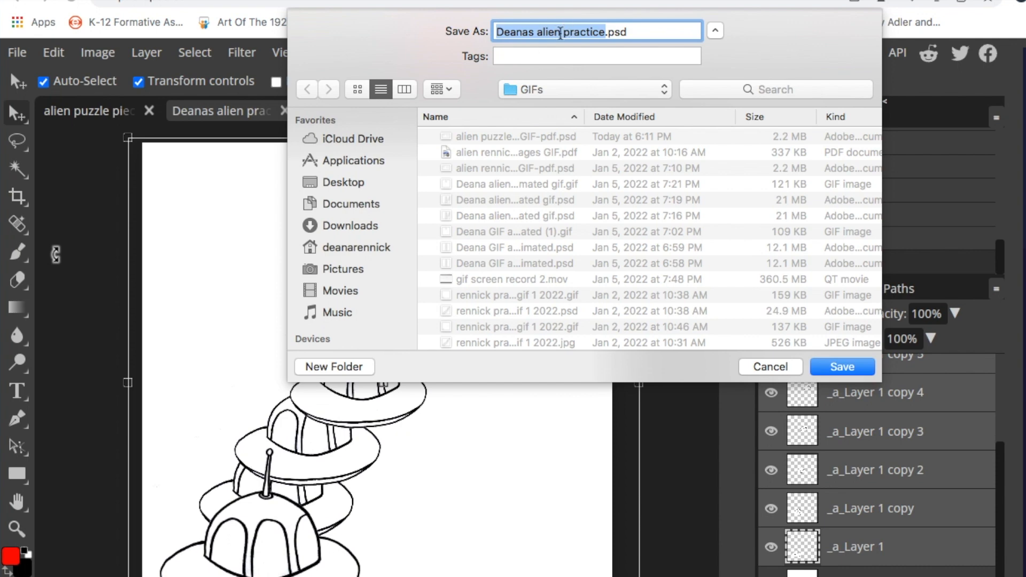
click(565, 33)
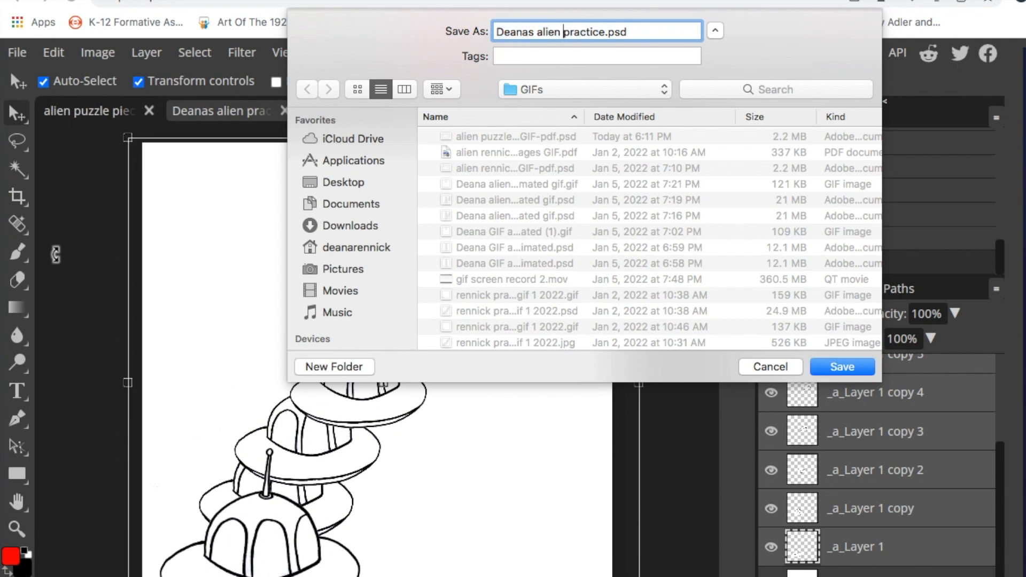
text(gif)
click(841, 368)
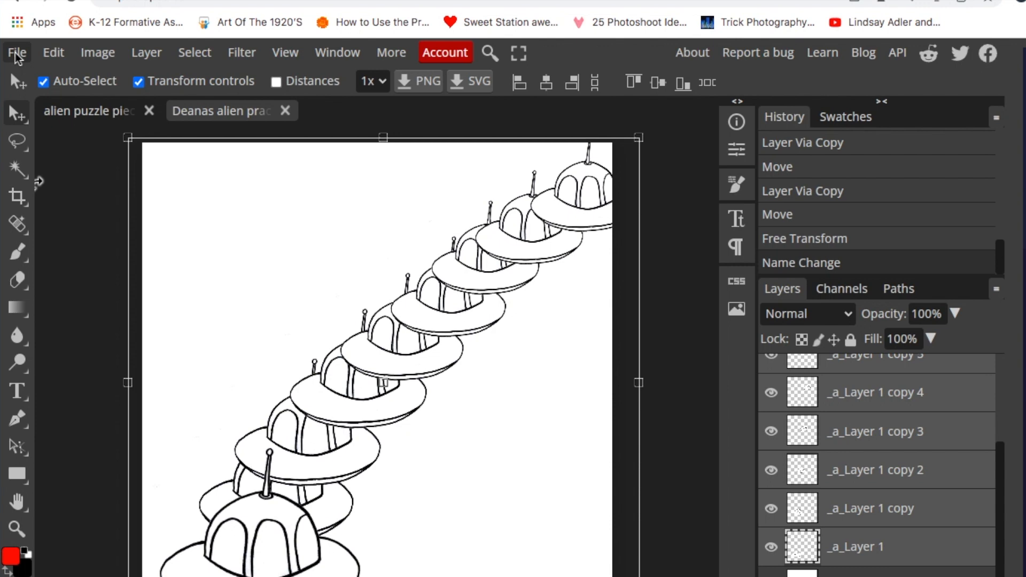
Export the spaceship animation as a GIF, accepting the scale-down to 12%, and save it in the GIFs folder
click(16, 53)
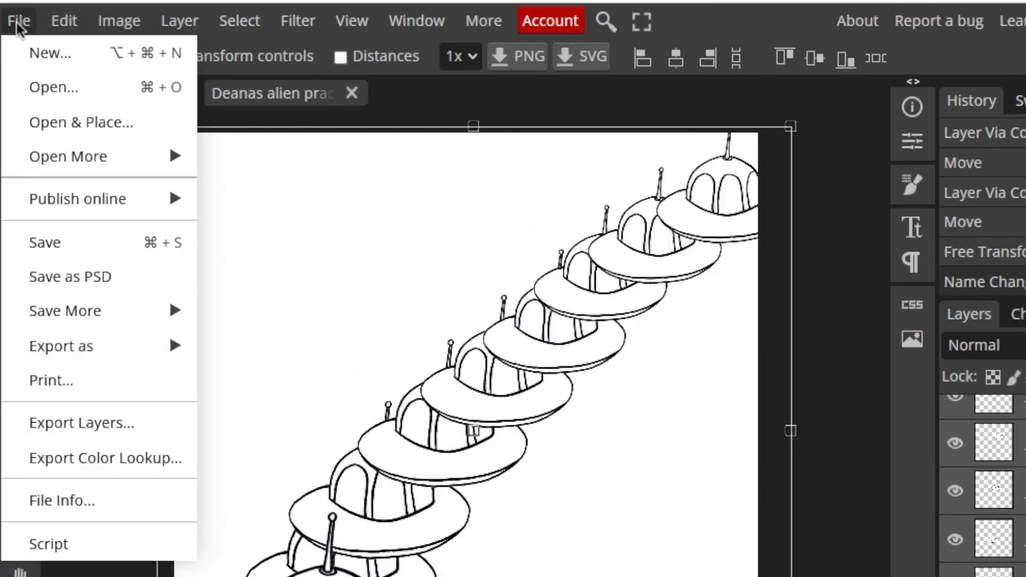
mouse_move(54, 349)
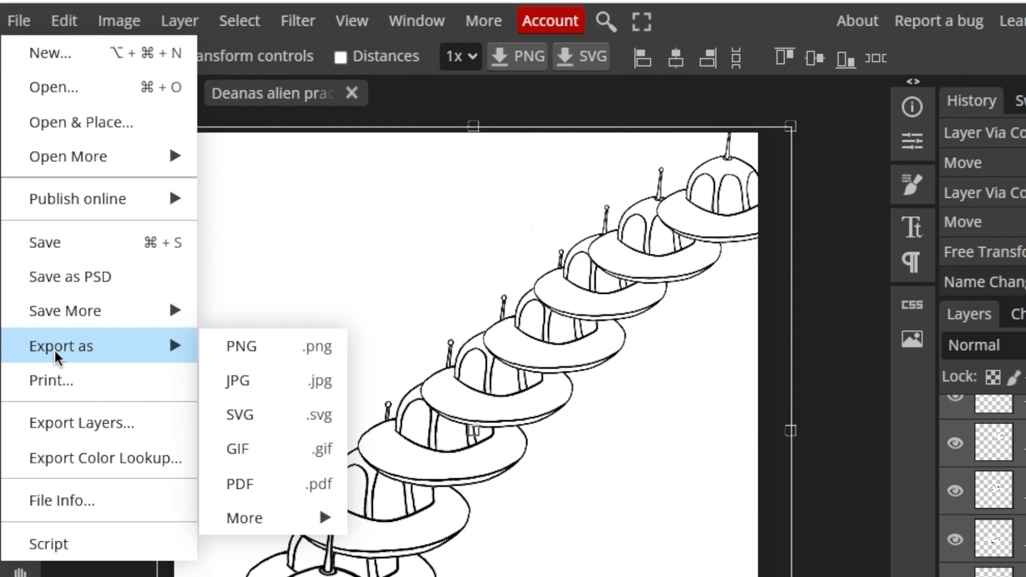
click(248, 448)
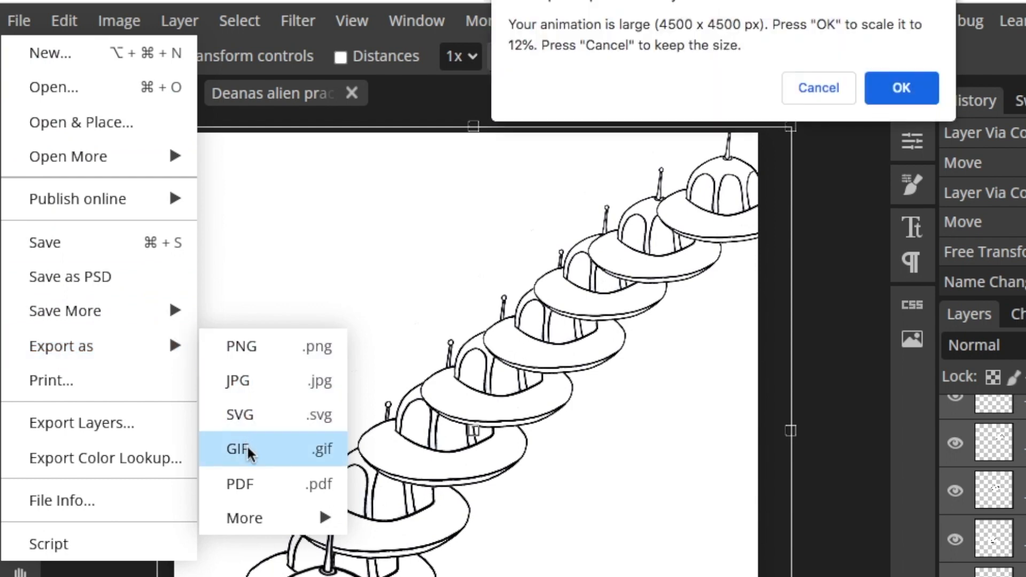
click(908, 83)
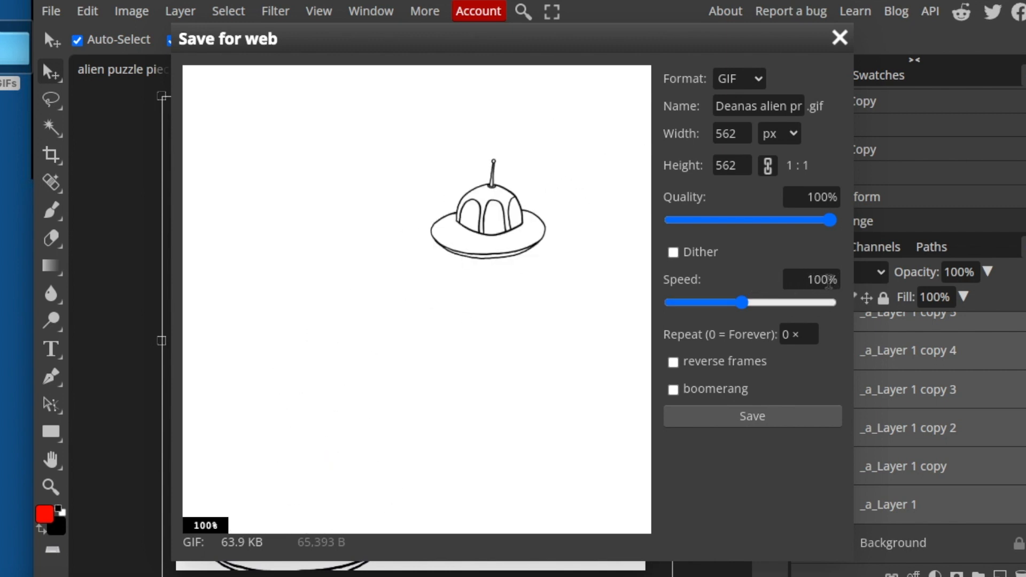
click(753, 416)
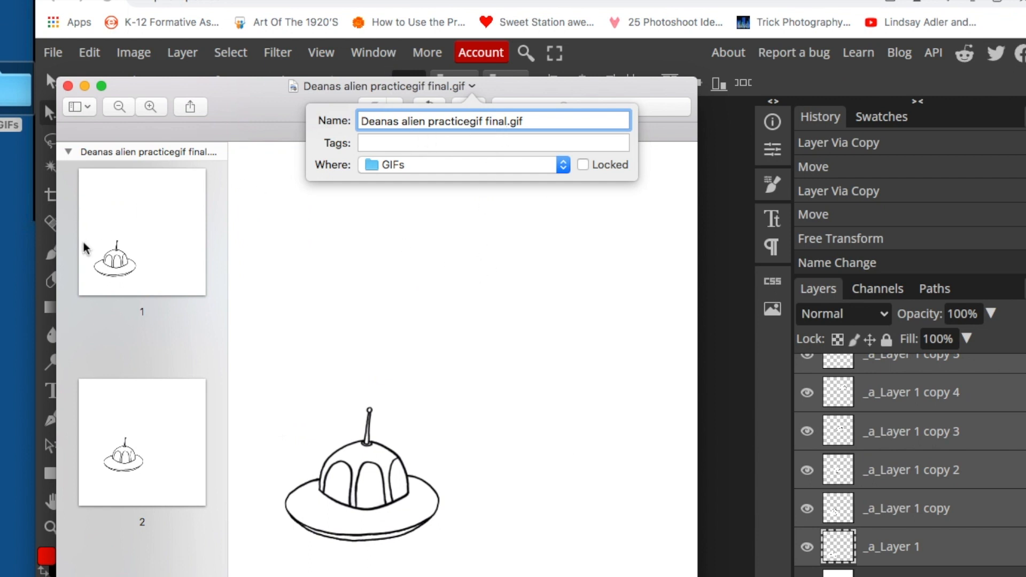
Look through the frame thumbnails of the exported GIF in Preview and close its file name details
scroll(153, 342, down, 15)
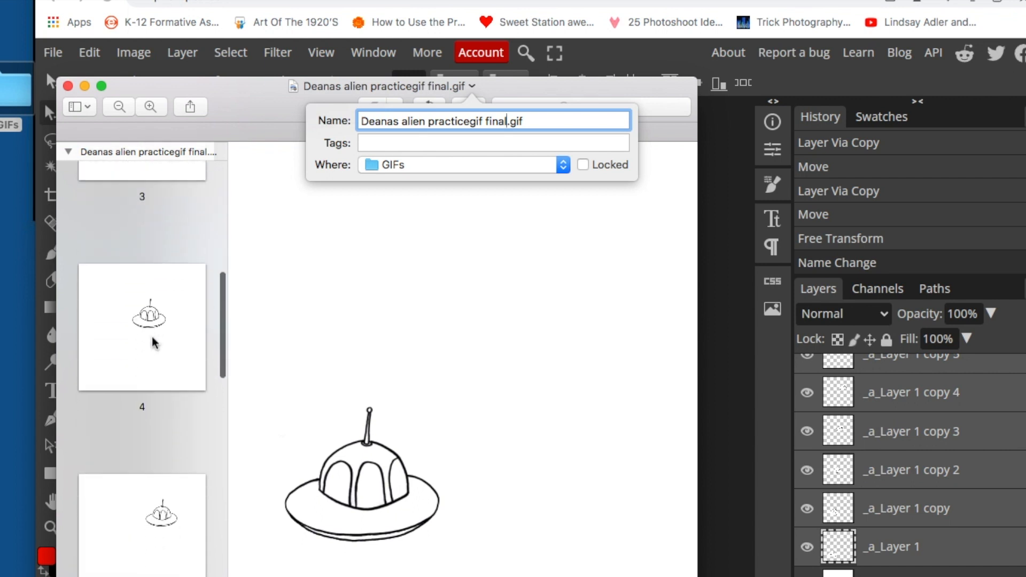
scroll(154, 342, up, 15)
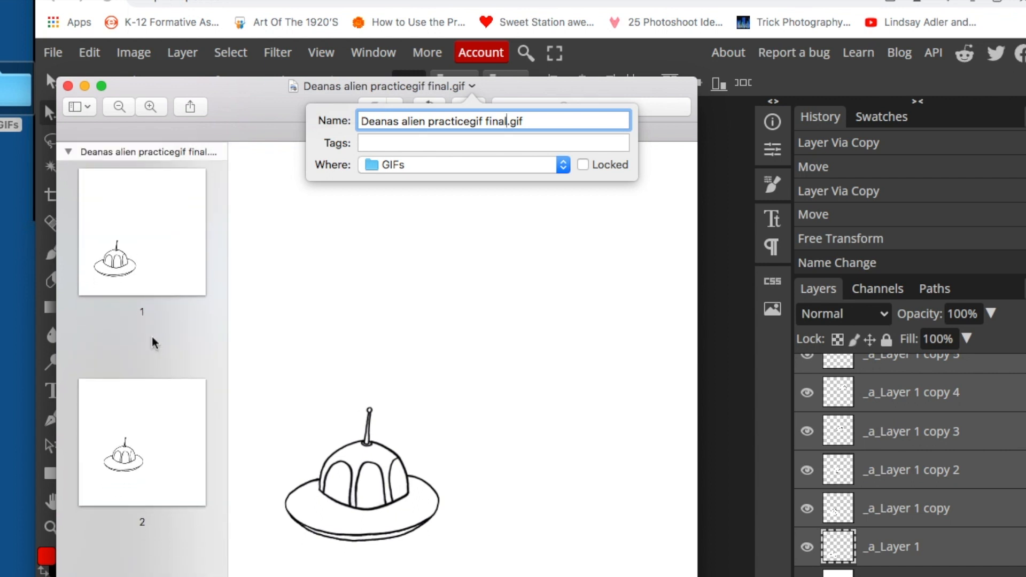
key(Return)
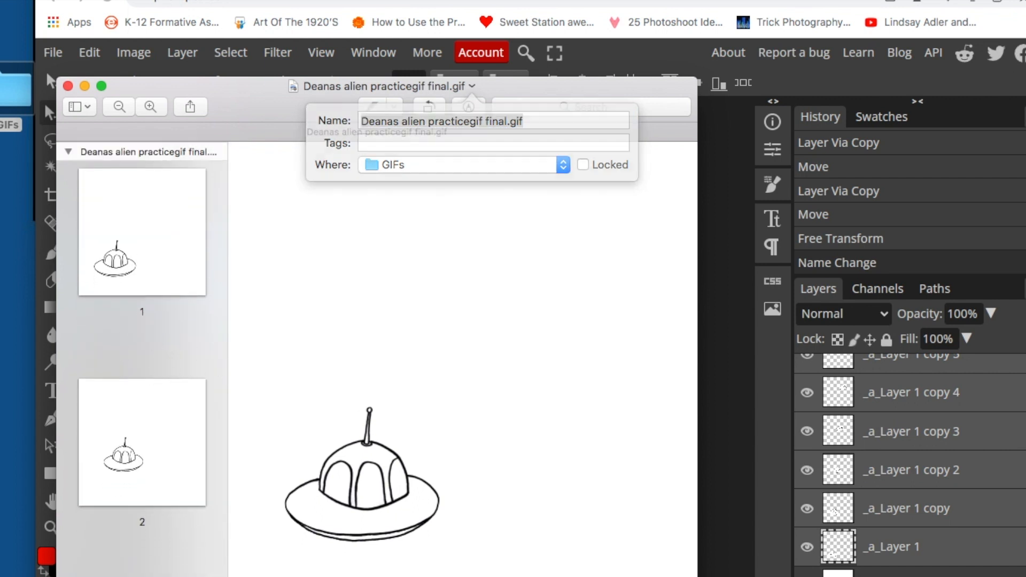
Open the GIFs folder in Finder, locate the exported "practicegif final" GIF, close its Preview window and play the animation in Quick Look
double_click(8, 92)
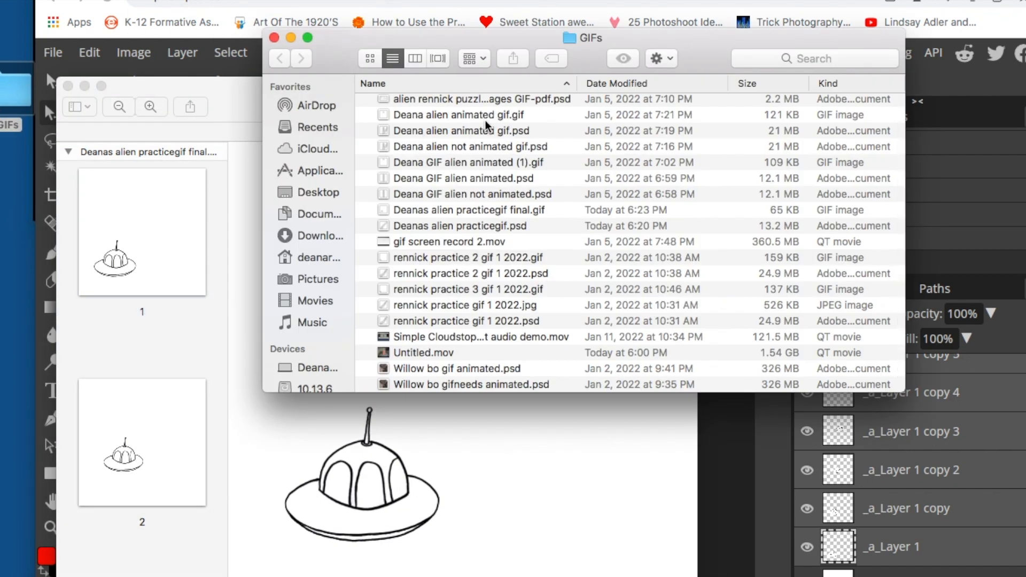
scroll(504, 113, up, 2)
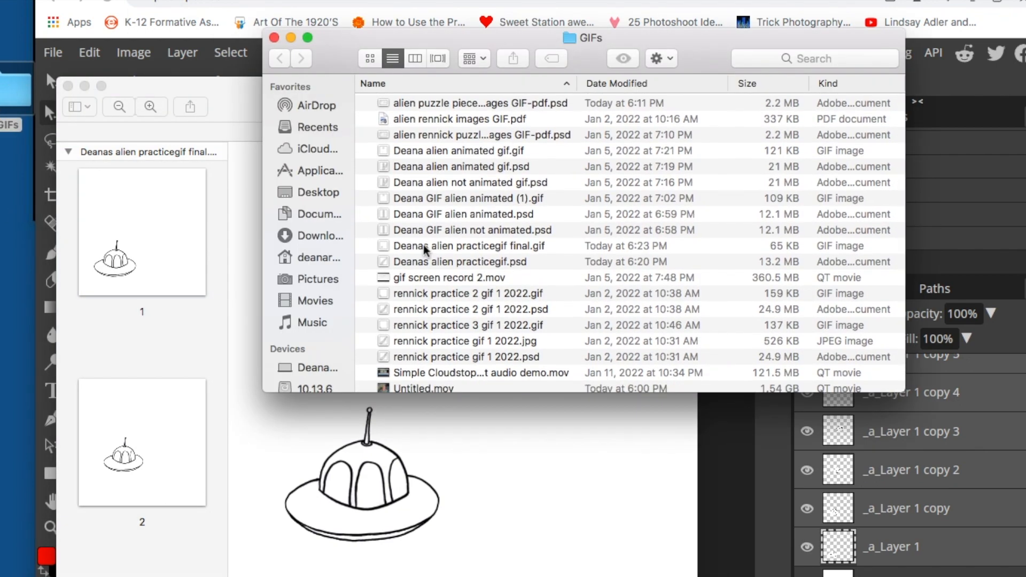
double_click(425, 247)
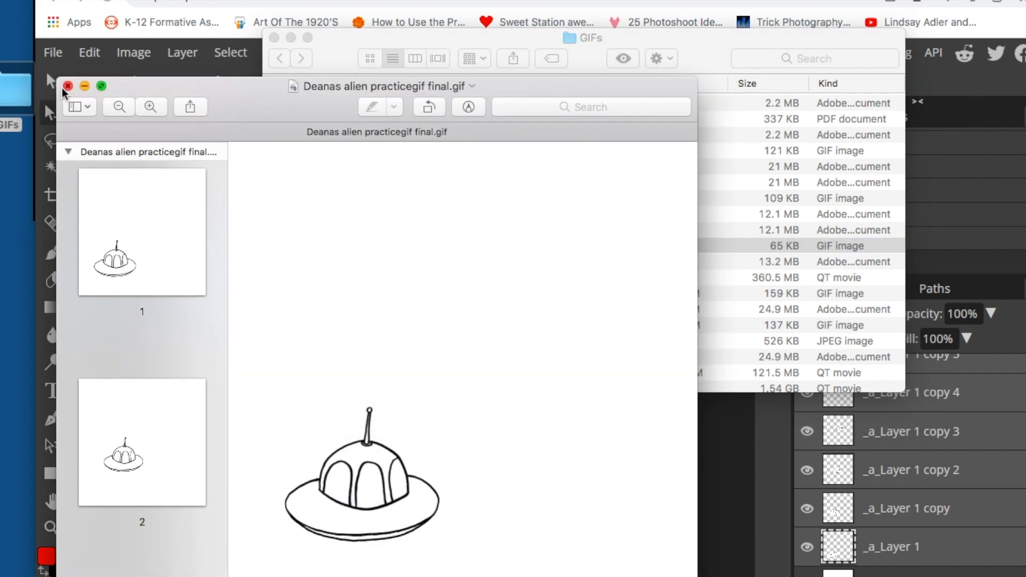
click(67, 87)
click(496, 246)
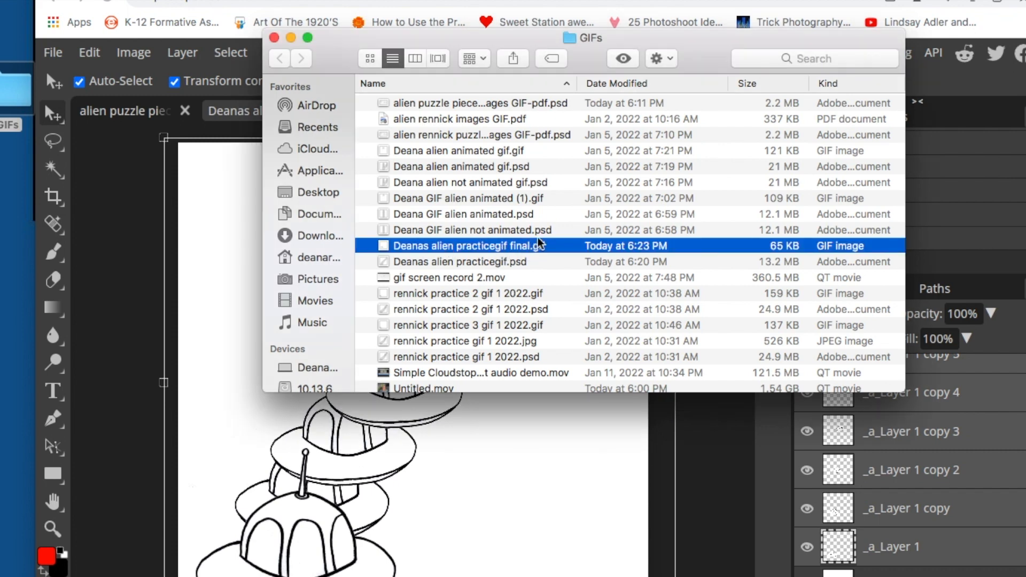
key(space)
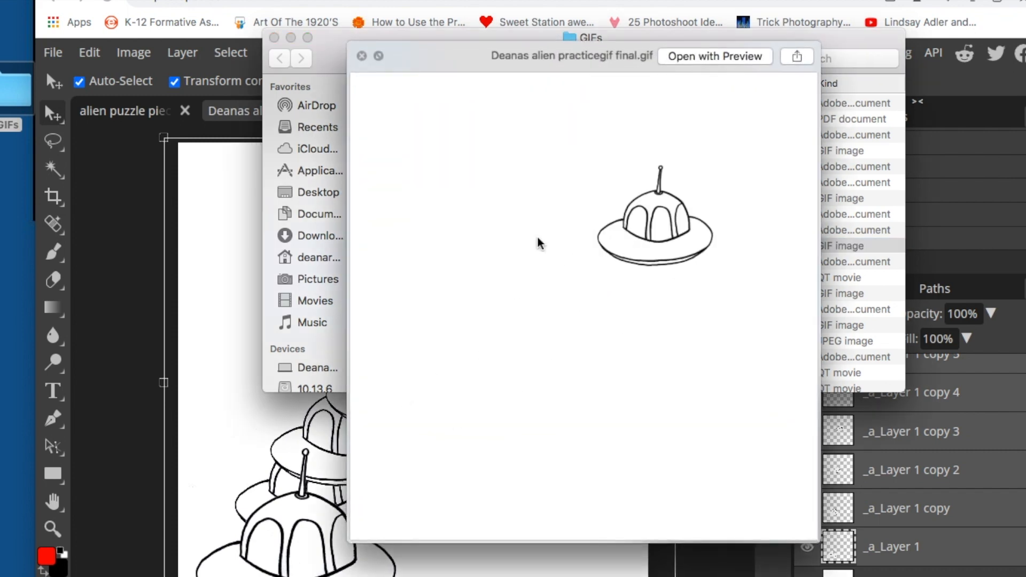